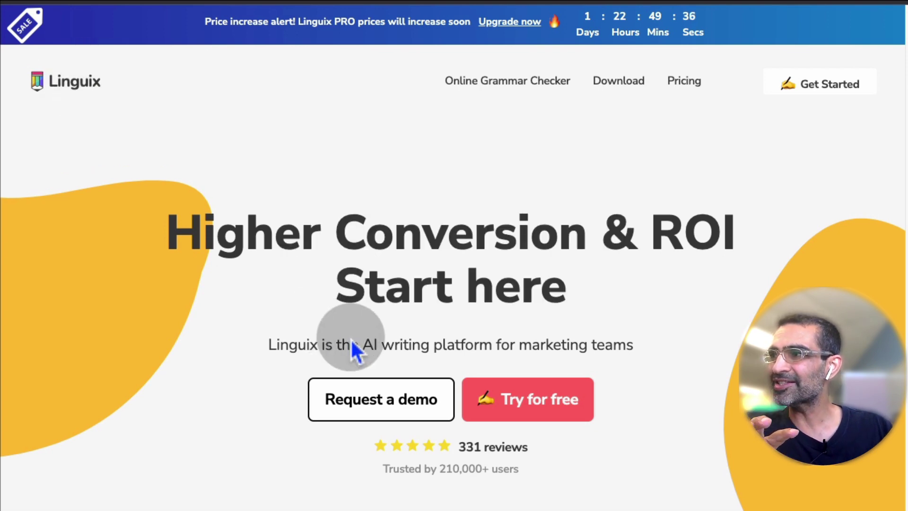
Scroll down to the Try it now checker and select its sample passage flagging help, sentense, gramar, acept.
drag(342, 344, 510, 320)
scroll(449, 274, down, 2)
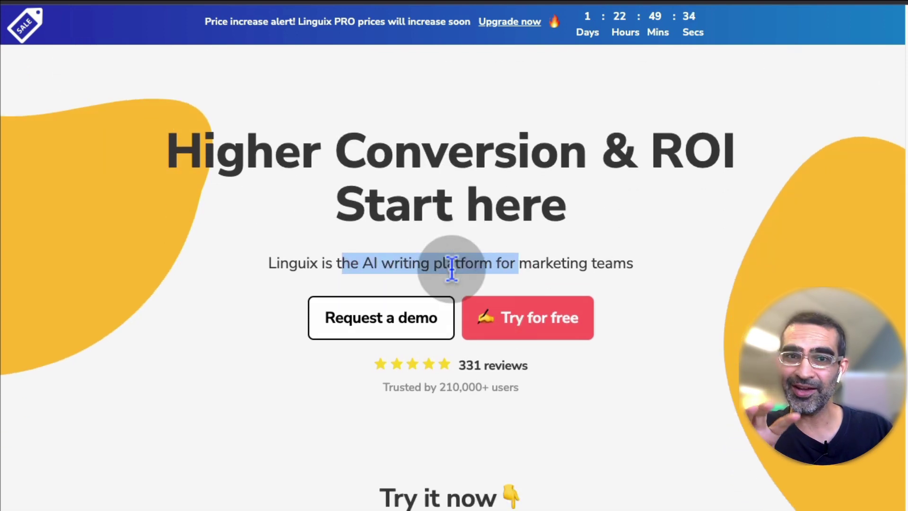
scroll(449, 219, down, 5)
scroll(451, 269, down, 3)
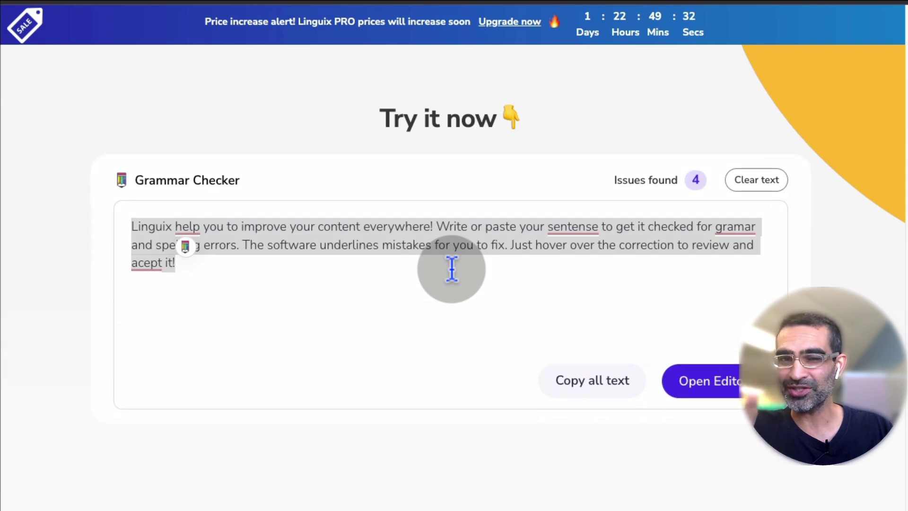
drag(324, 281, 122, 231)
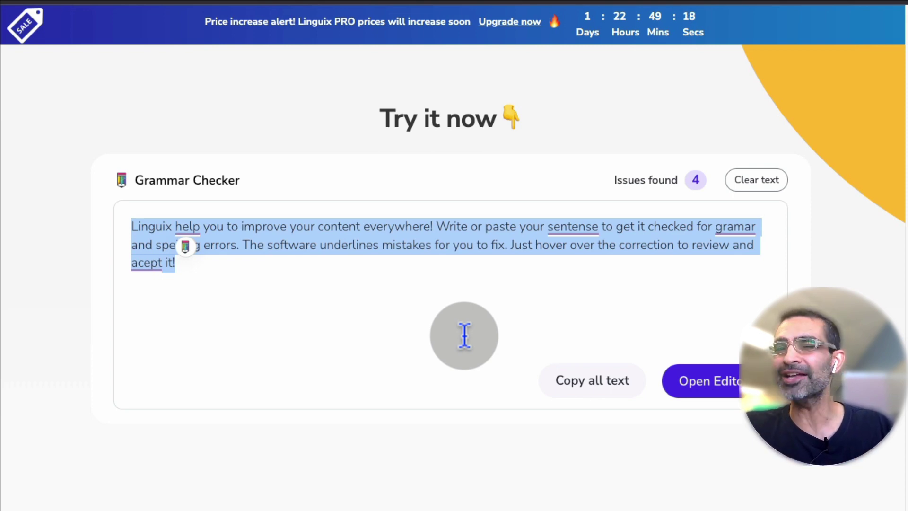
Scroll to the Why Linguix cards and highlight the shortcuts description about automating typing tasks.
scroll(462, 331, down, 10)
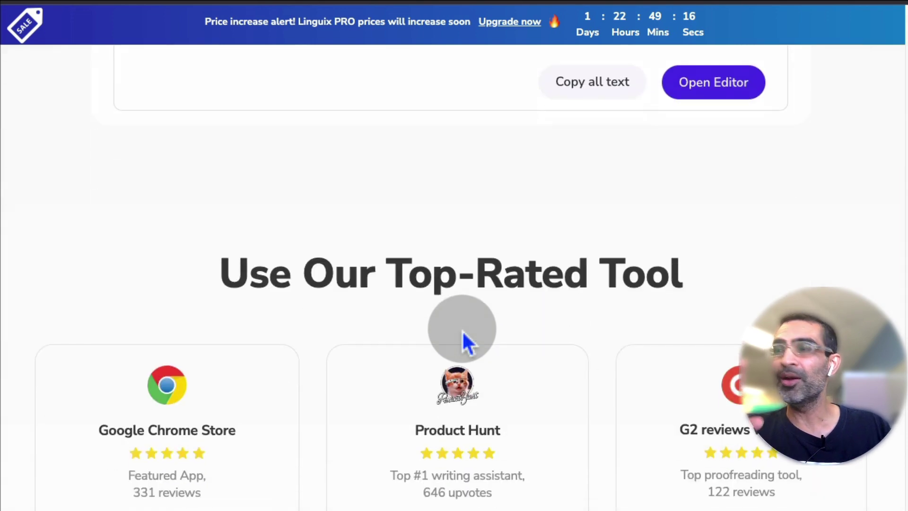
scroll(462, 328, down, 5)
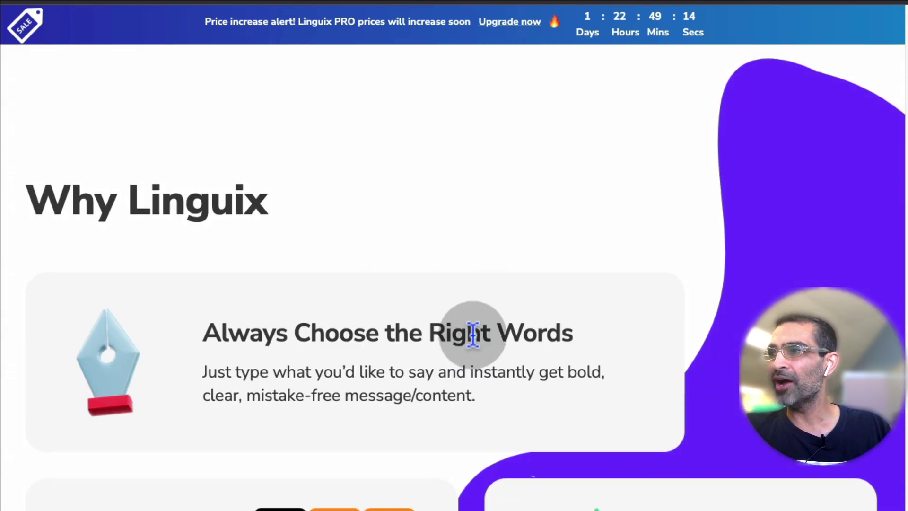
scroll(470, 331, down, 3)
drag(506, 227, 193, 155)
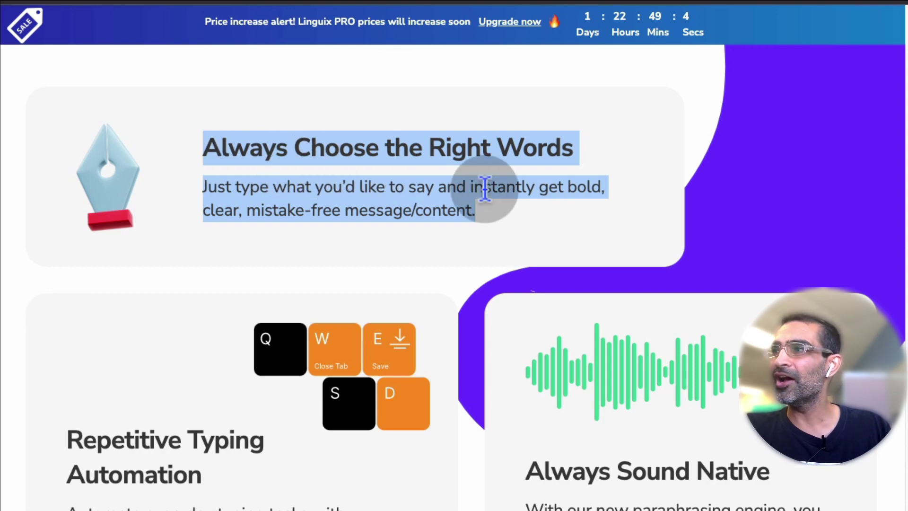
scroll(500, 197, down, 7)
scroll(407, 217, up, 4)
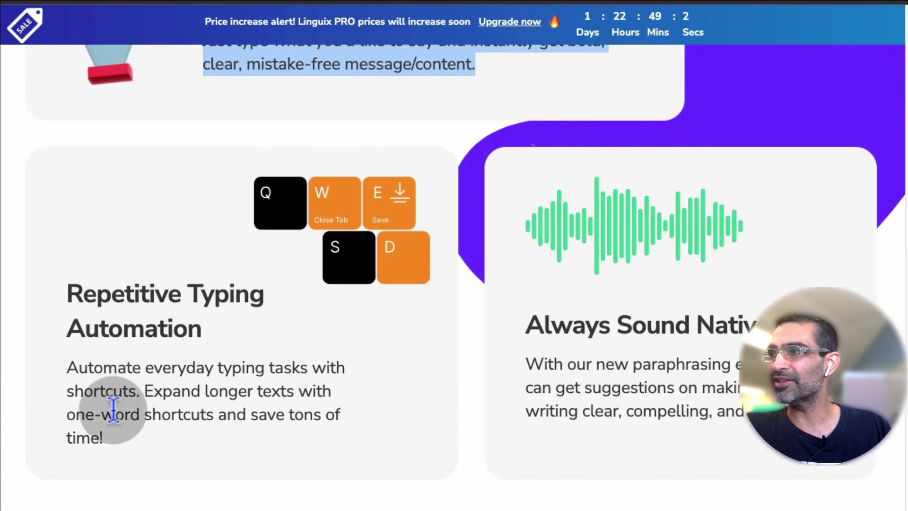
double_click(122, 392)
drag(122, 391, 59, 367)
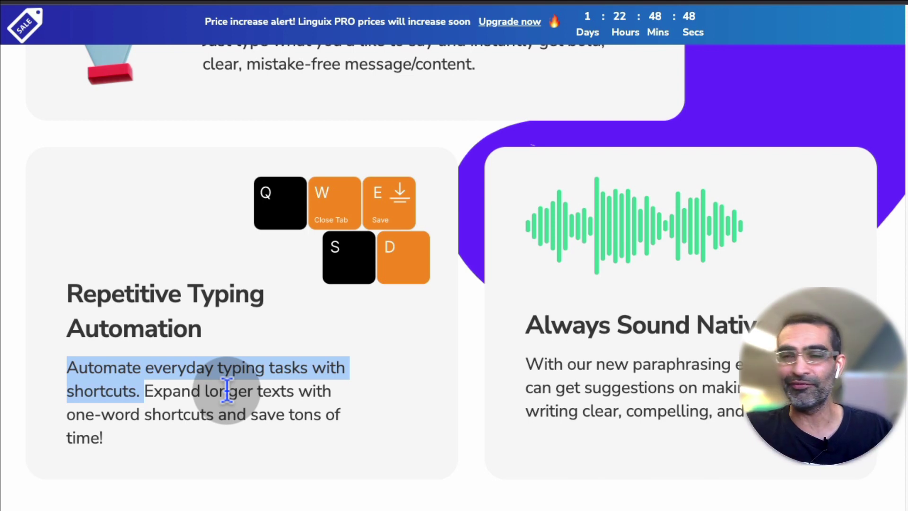
Highlight the paraphrasing card's description, then scroll back up to the top hero section.
drag(605, 374, 730, 364)
click(612, 364)
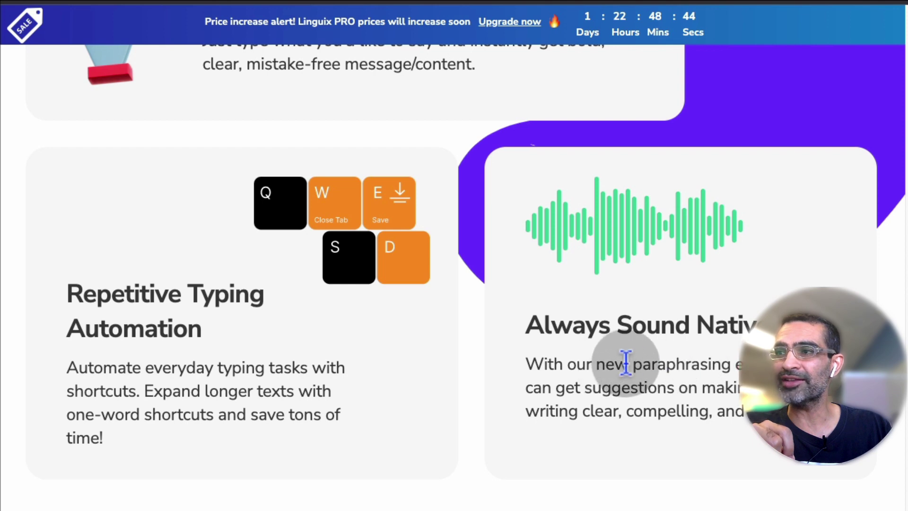
drag(633, 364, 747, 365)
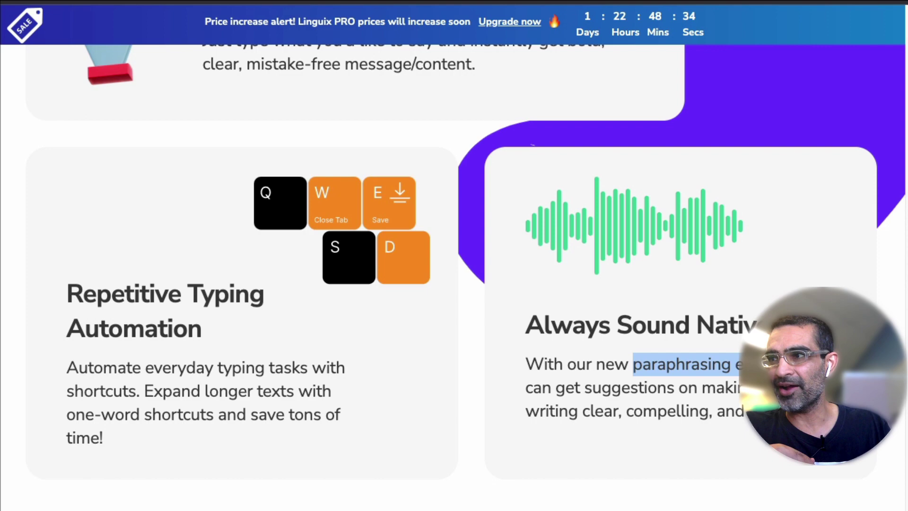
drag(525, 416, 709, 411)
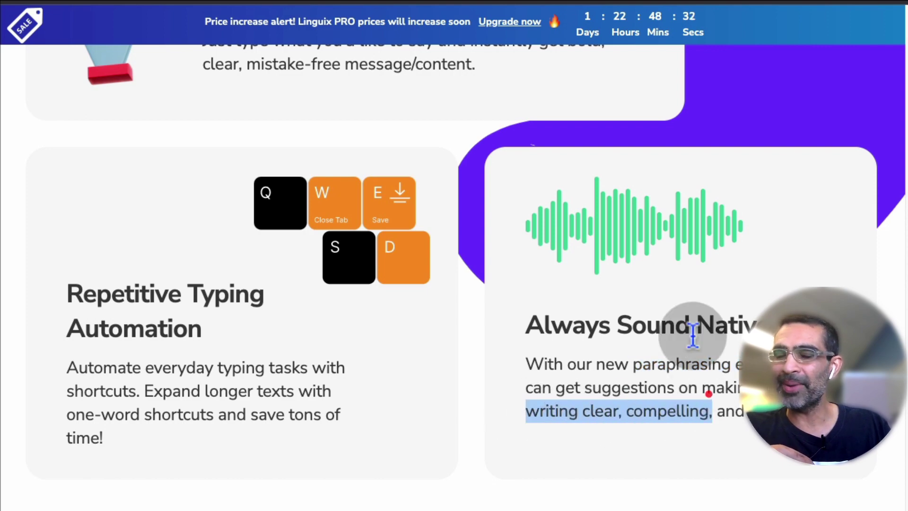
scroll(691, 348, down, 14)
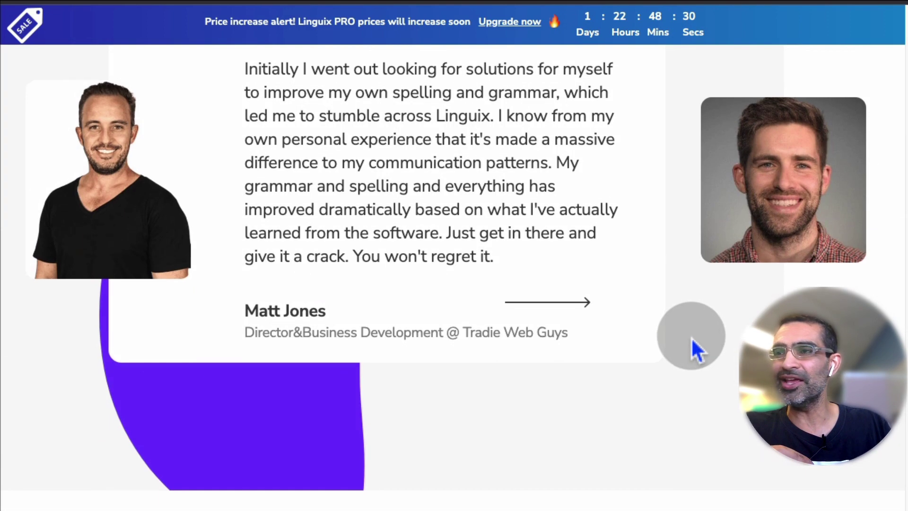
scroll(692, 337, down, 5)
scroll(692, 337, up, 20)
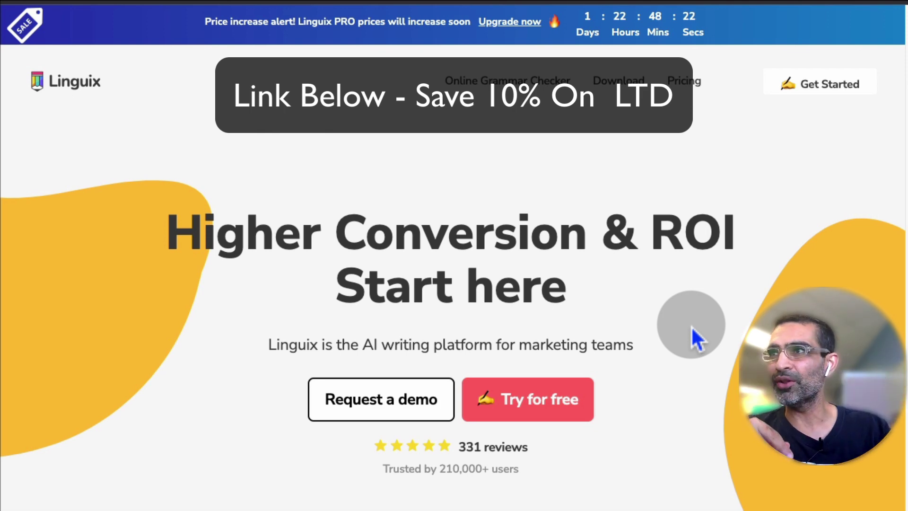
Open the Pricing page and scroll through the plan cards.
click(681, 81)
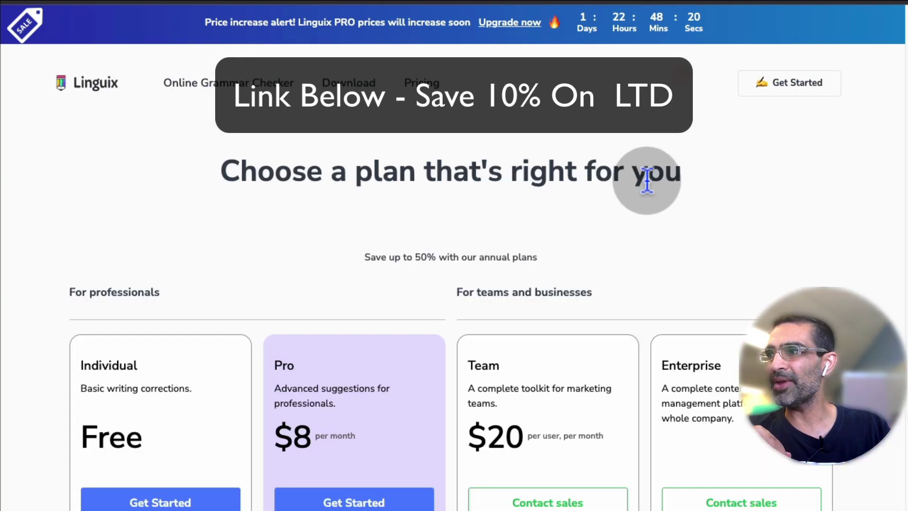
scroll(647, 181, down, 5)
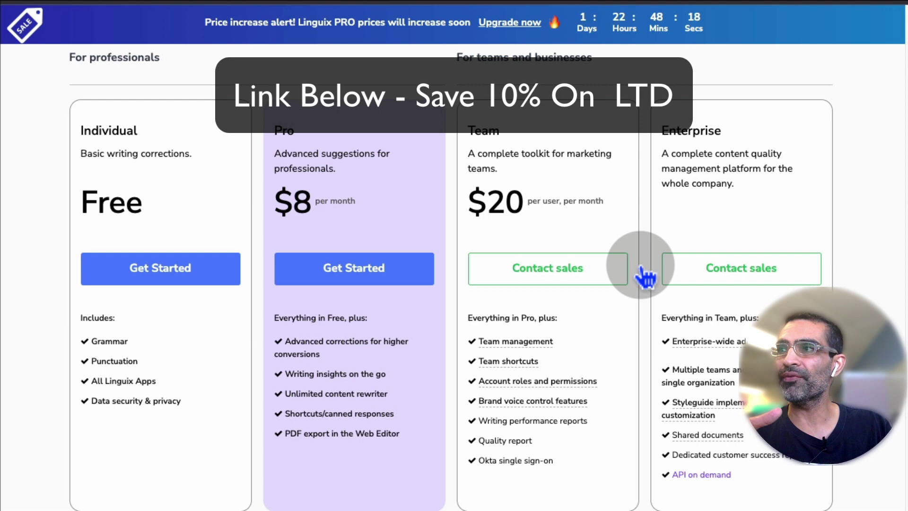
scroll(737, 250, down, 1)
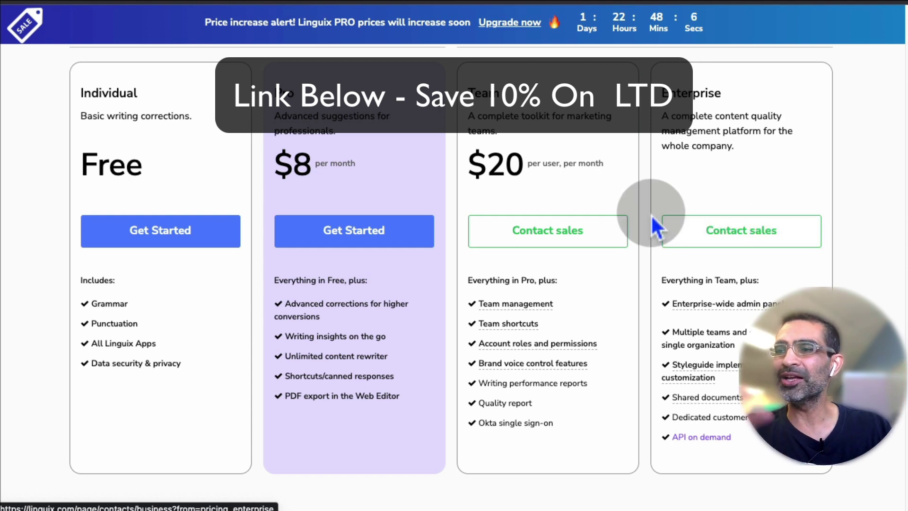
scroll(648, 225, up, 5)
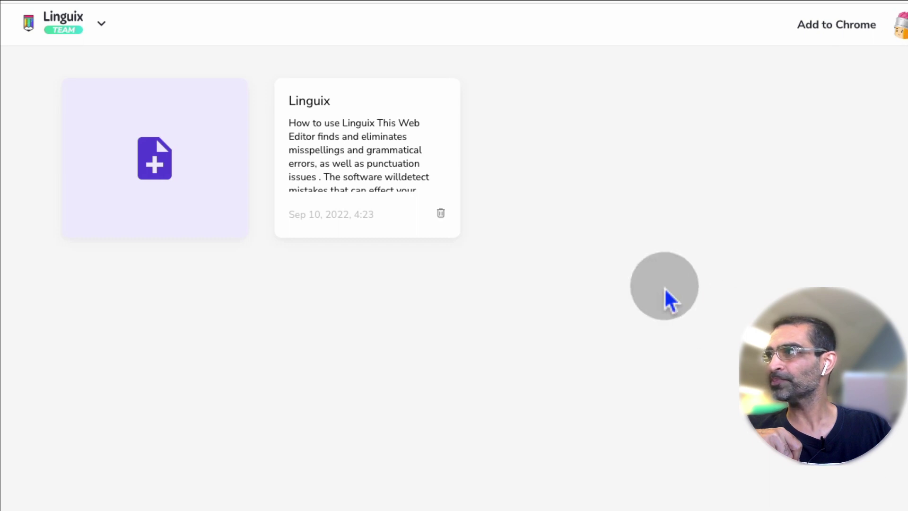
Open the saved Linguix document and start a new line below its paragraph, typing 'wr'.
click(101, 33)
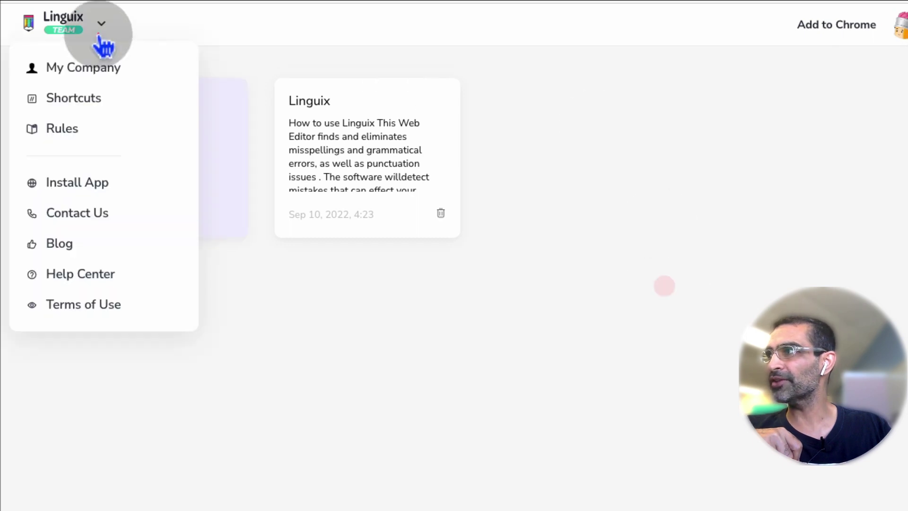
click(393, 169)
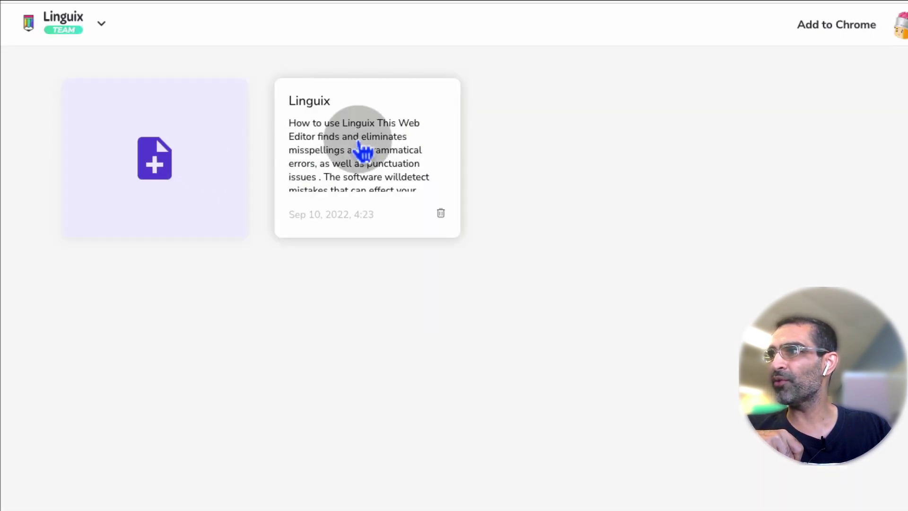
click(361, 126)
drag(466, 255, 207, 168)
click(516, 283)
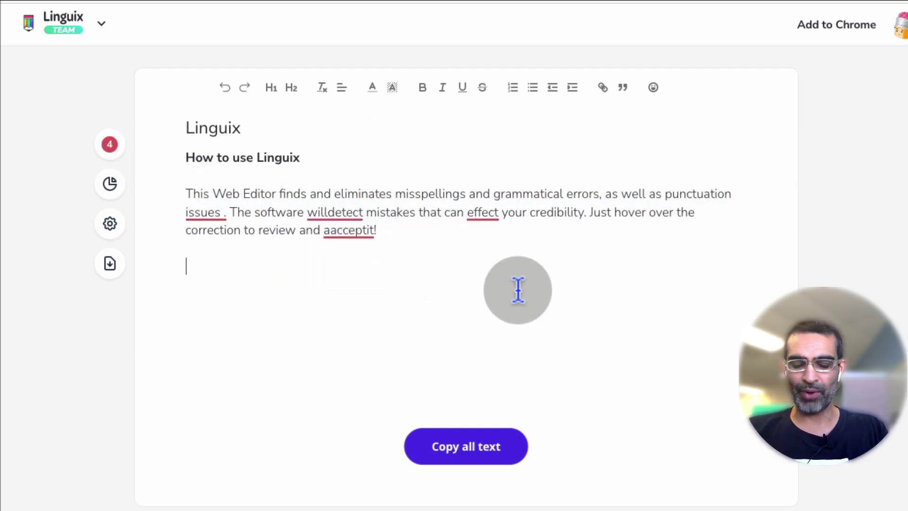
text(write here..)
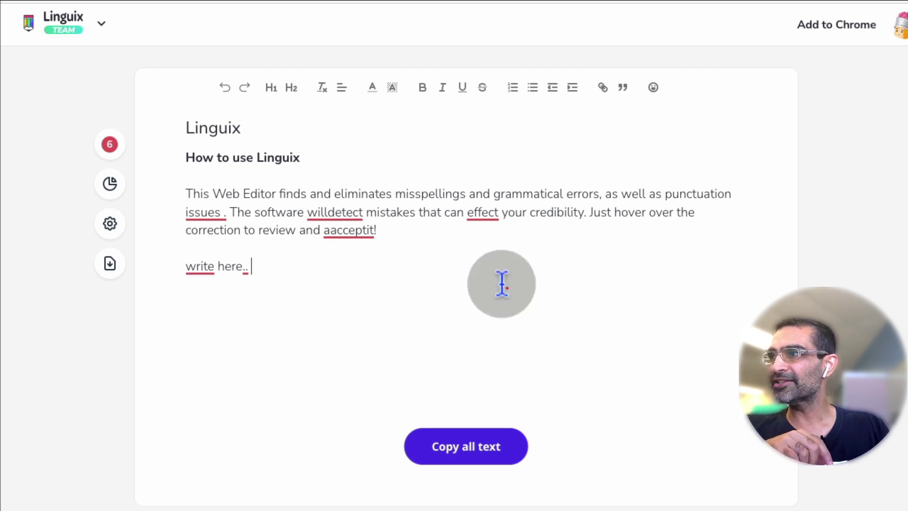
Apply fixes (remove stray period, aacceptit to accept, effect to affect) and copy all text.
mouse_move(203, 215)
click(215, 273)
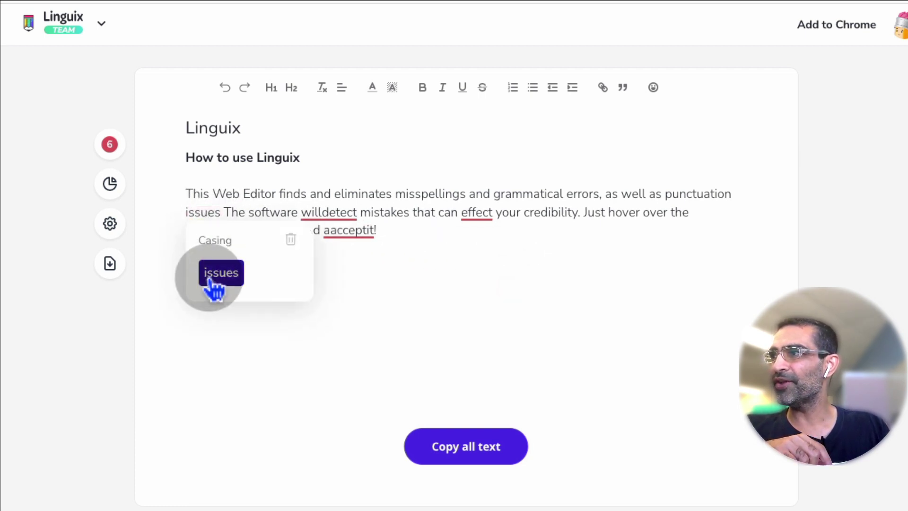
mouse_move(334, 215)
mouse_move(476, 214)
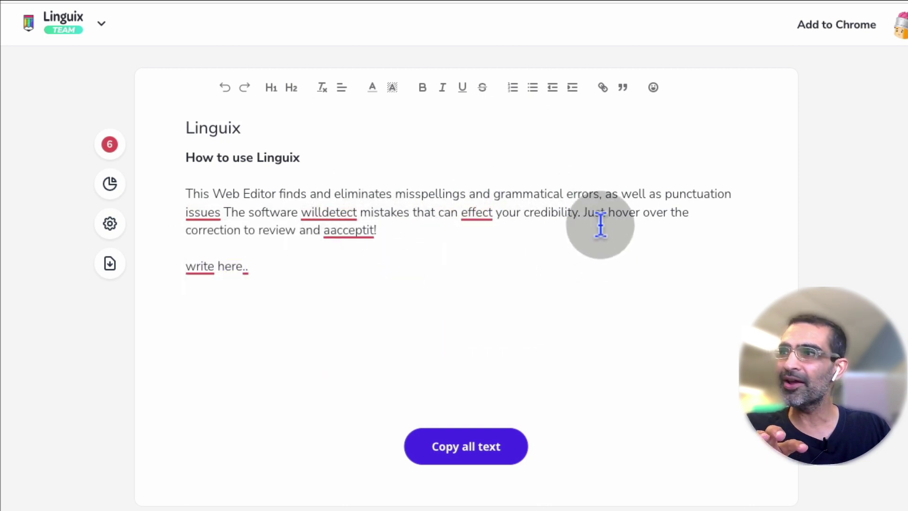
drag(907, 214, 892, 214)
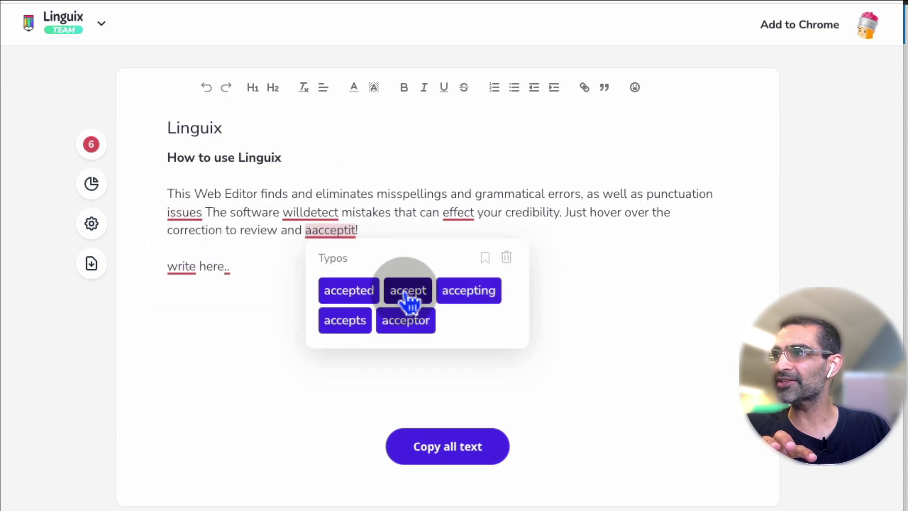
click(407, 291)
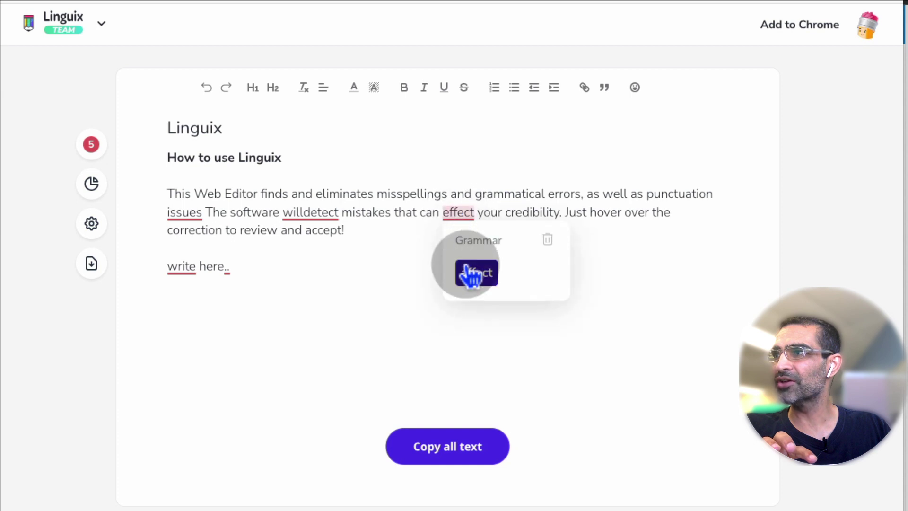
click(468, 267)
click(551, 403)
click(453, 451)
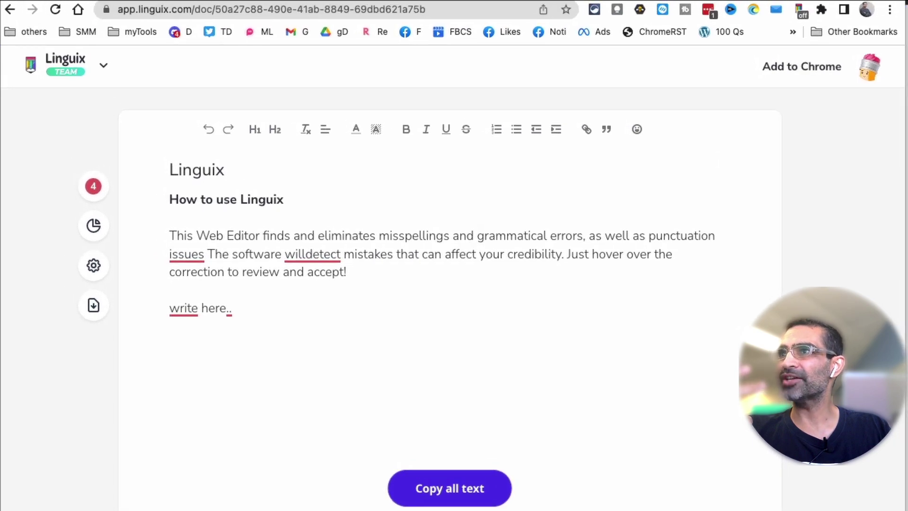
Compose a new tweet reading 'work smart nto'.
click(428, 321)
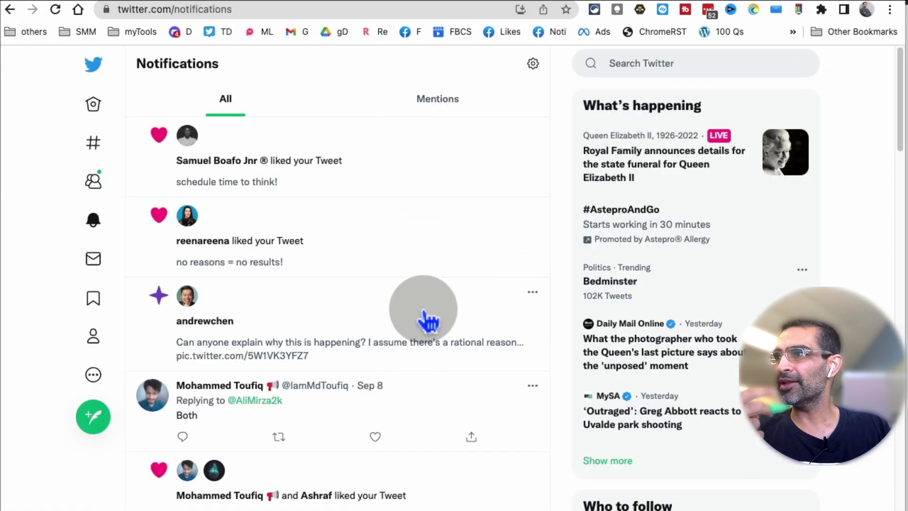
click(93, 416)
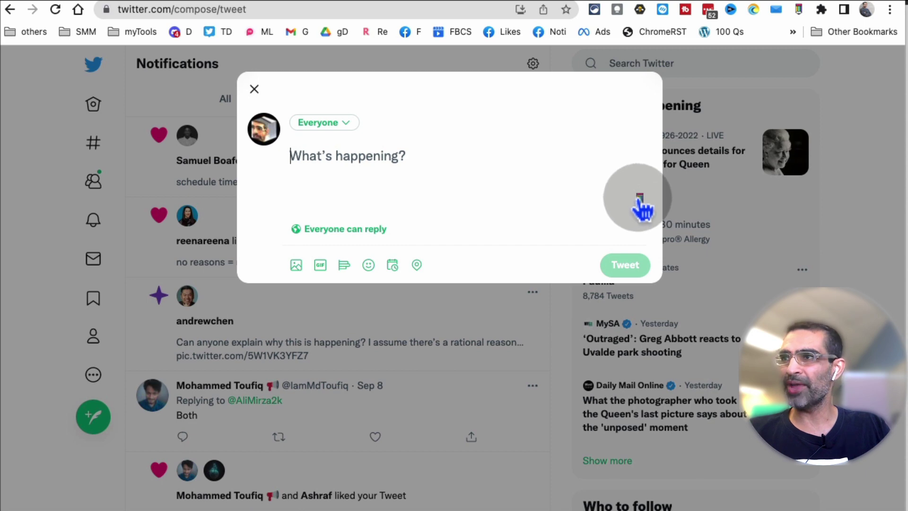
text(work smart )
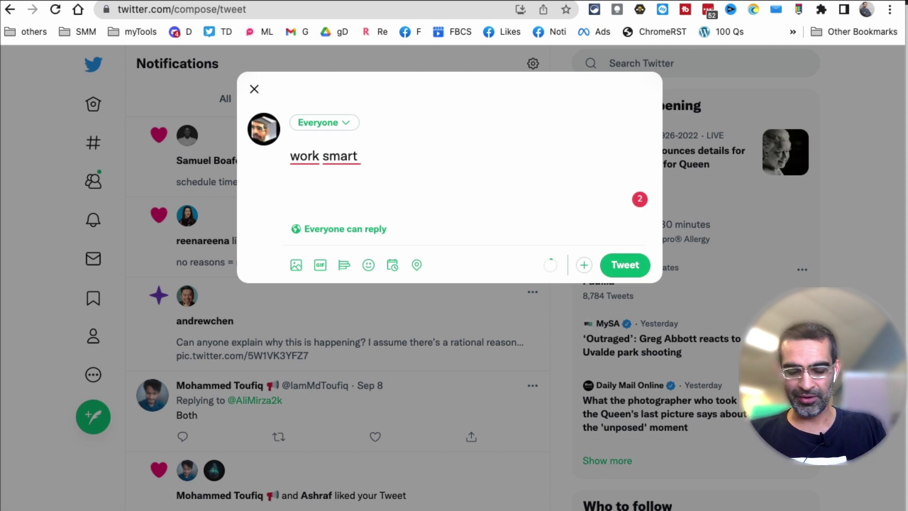
text(nto hard)
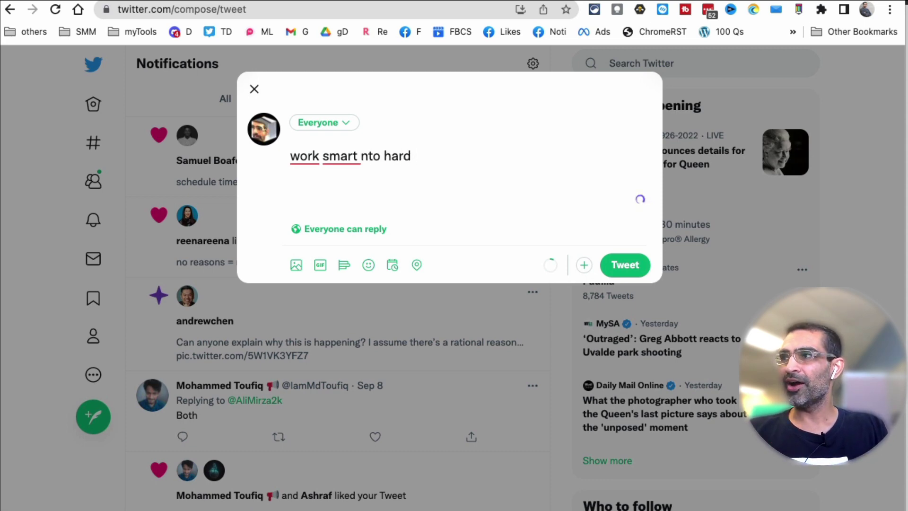
Correct 'nto' to 'not' from the Linguix spelling card and select the whole tweet.
click(370, 158)
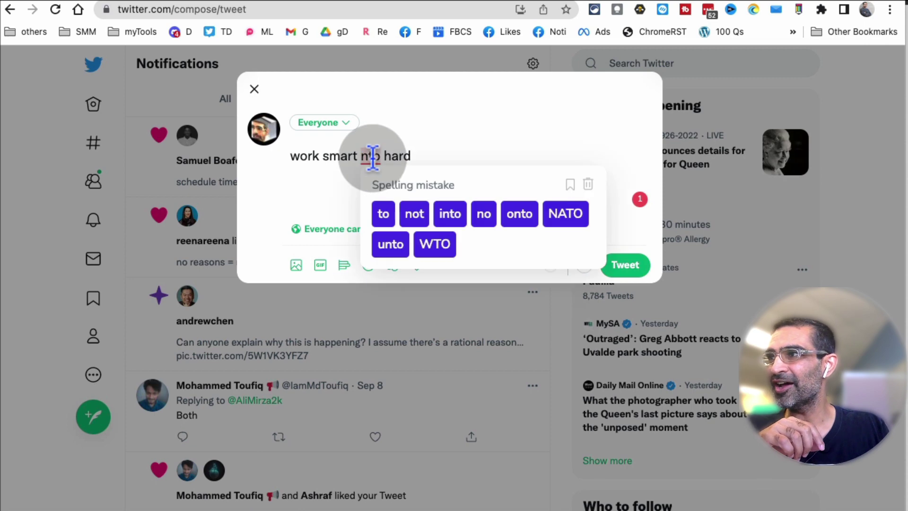
click(415, 222)
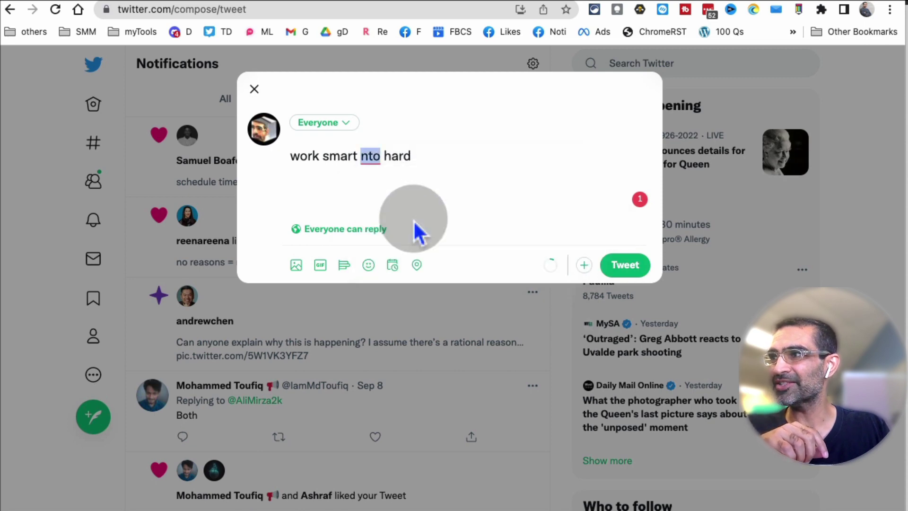
click(454, 165)
drag(445, 157, 289, 168)
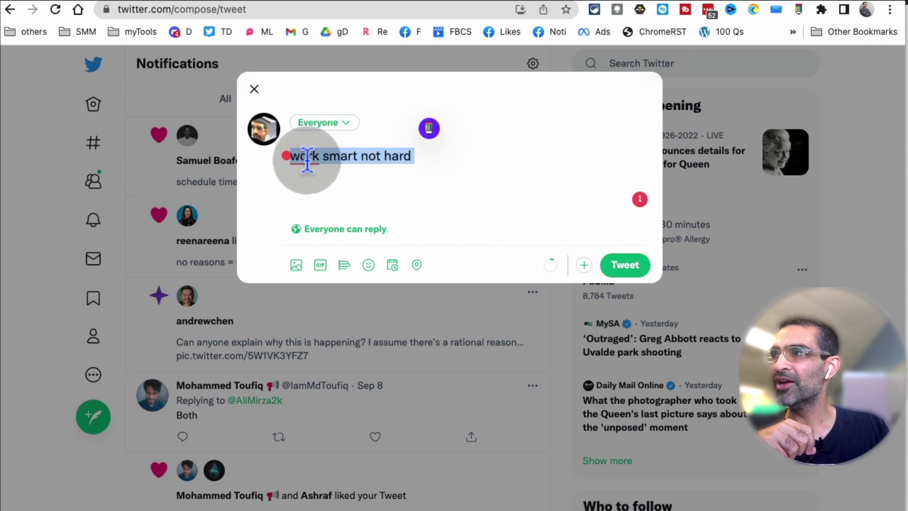
click(429, 129)
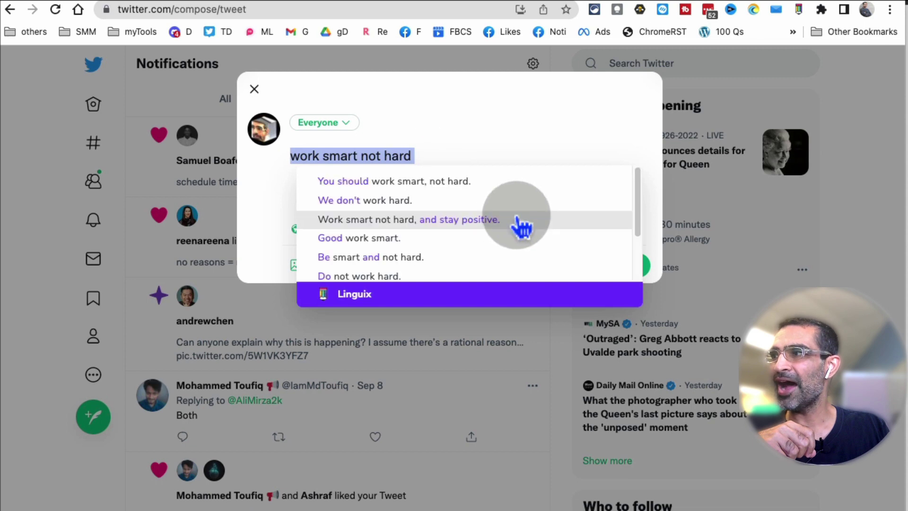
scroll(517, 236, down, 3)
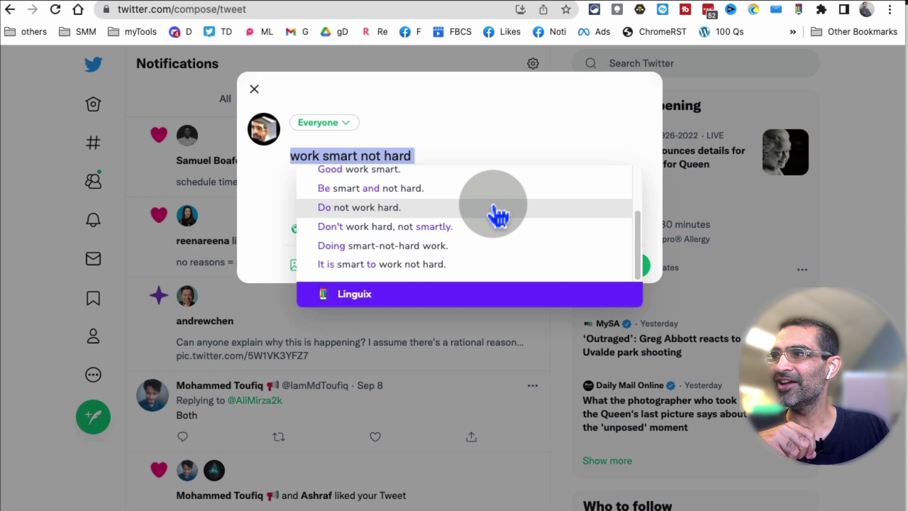
scroll(487, 268, up, 3)
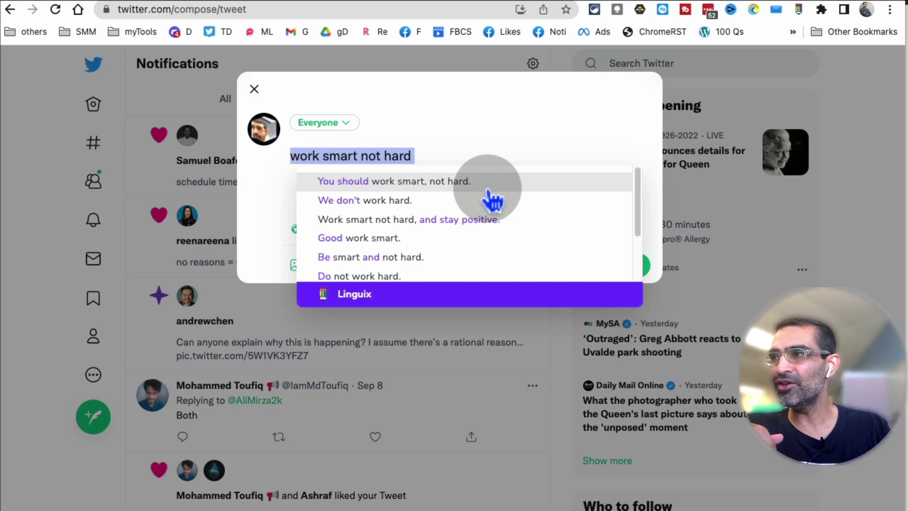
scroll(487, 218, down, 1)
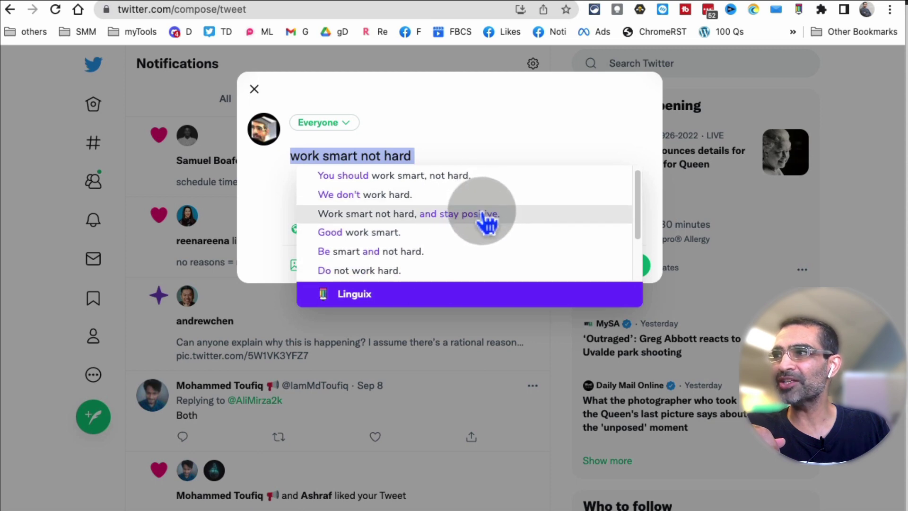
scroll(494, 244, down, 4)
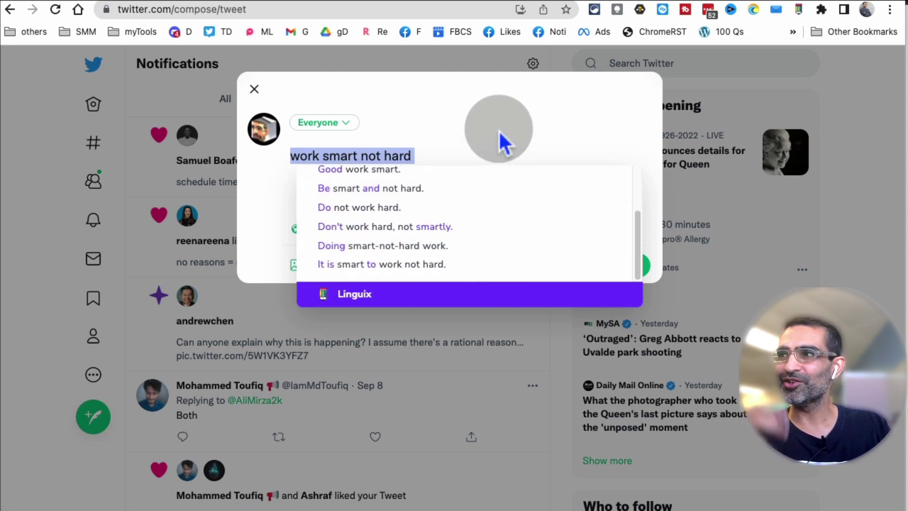
click(497, 129)
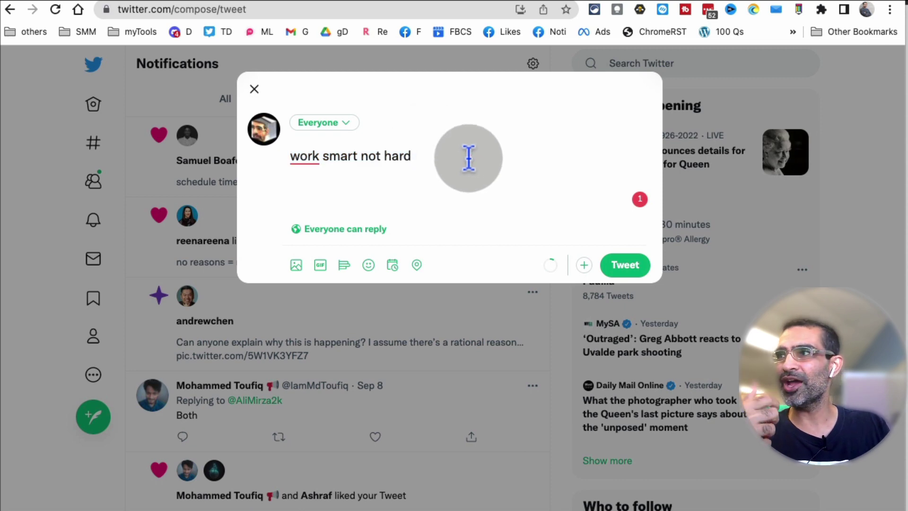
triple_click(494, 164)
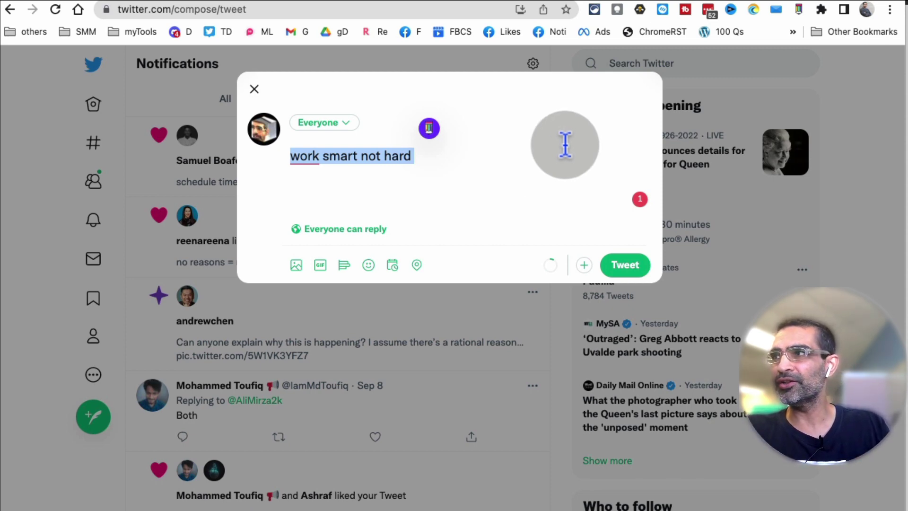
click(425, 127)
scroll(483, 218, down, 3)
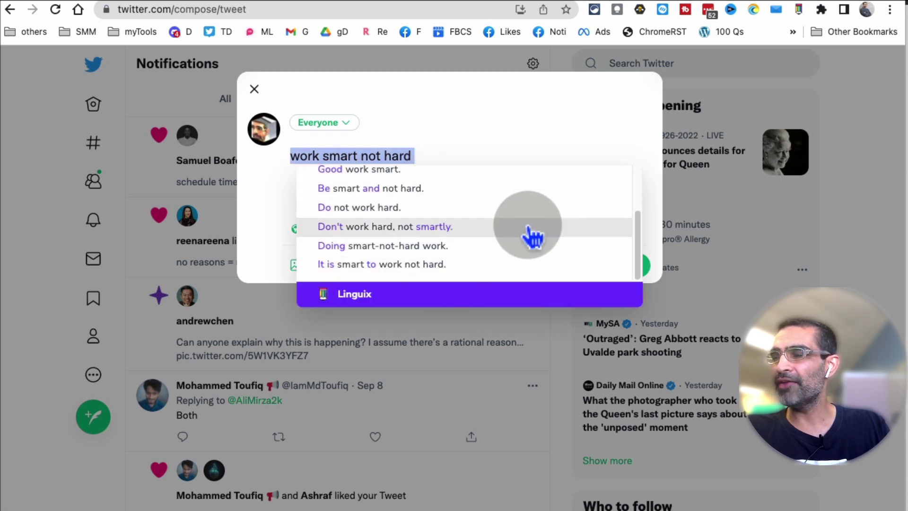
scroll(528, 213, up, 3)
click(535, 158)
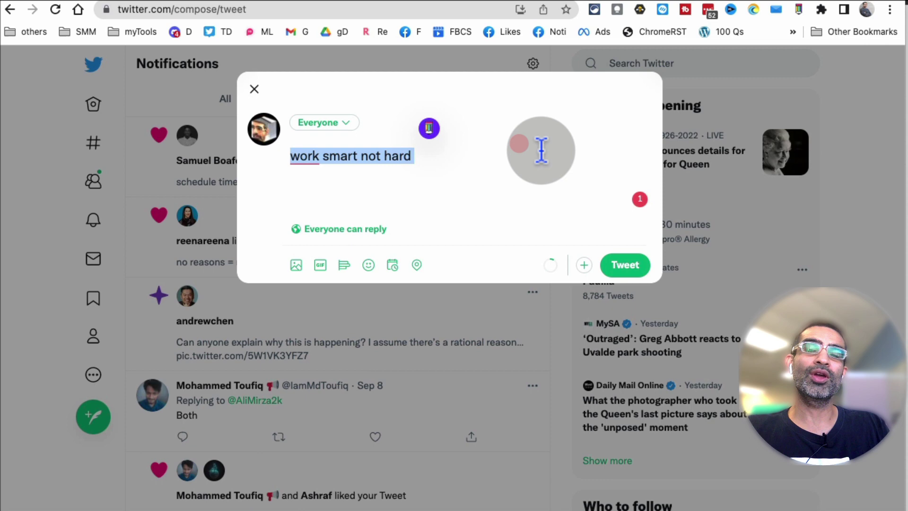
Discard the tweet draft, return to Linguix, and open Shortcuts from the main menu.
click(254, 89)
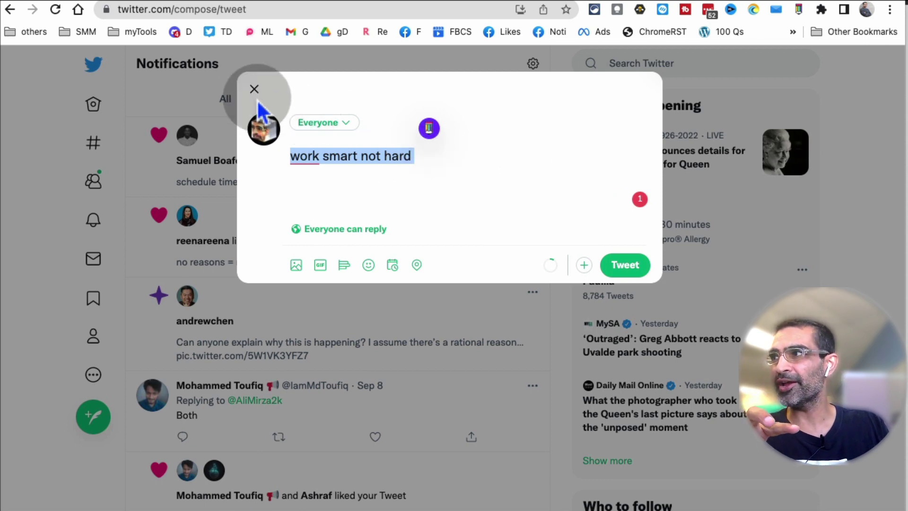
click(473, 364)
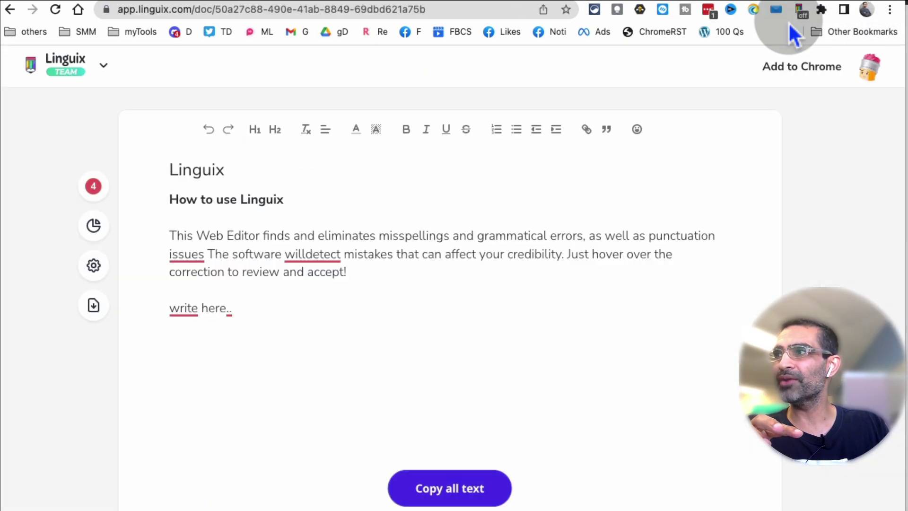
click(216, 232)
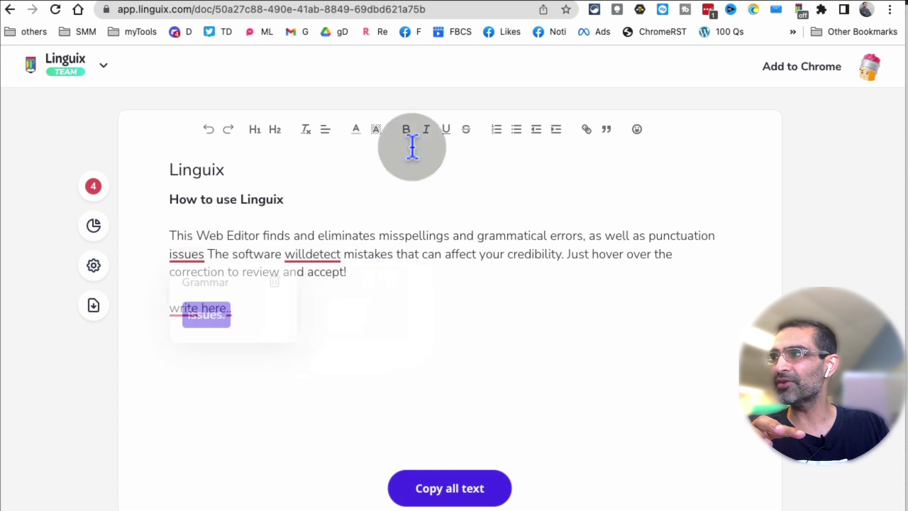
click(74, 64)
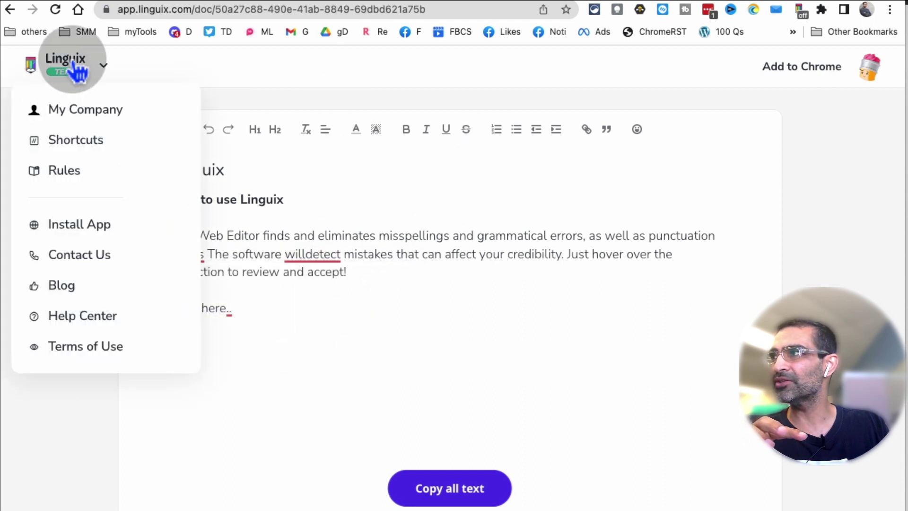
click(88, 144)
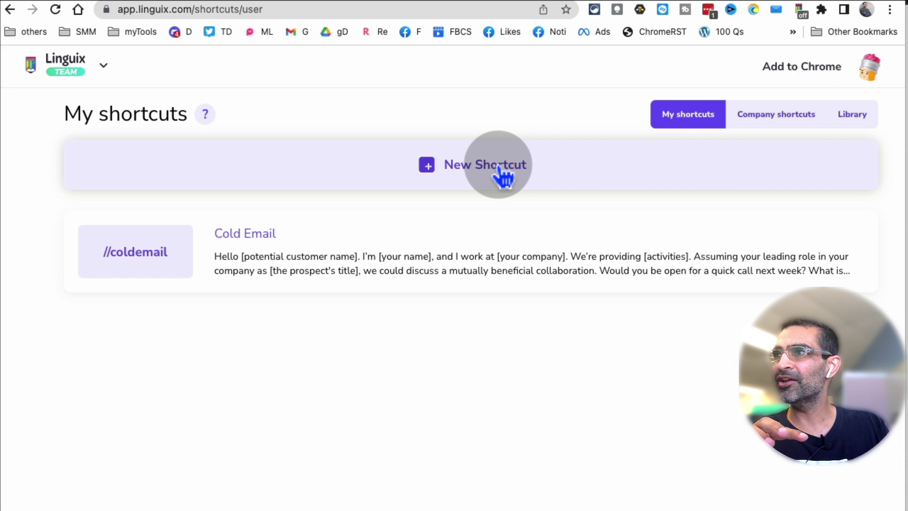
Create a new shortcut whose text is the pasted hashtag block, with stray leading dots removed.
click(478, 165)
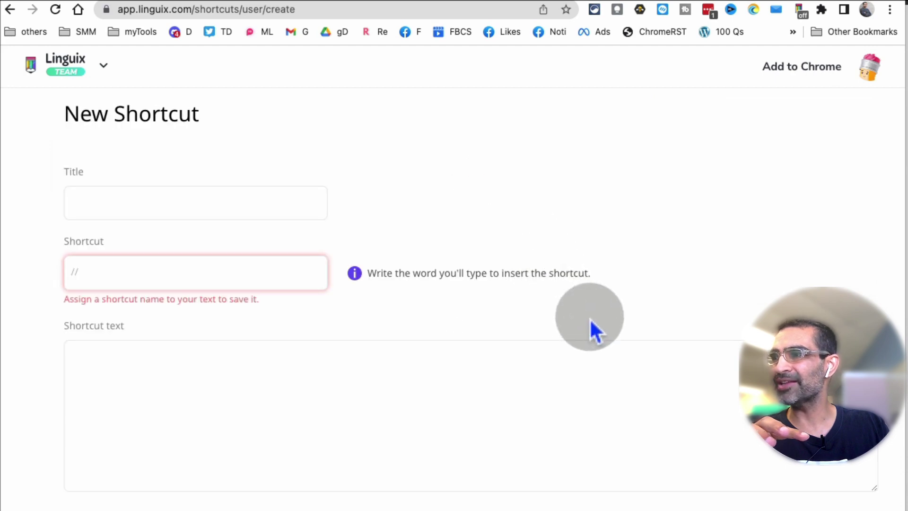
click(418, 374)
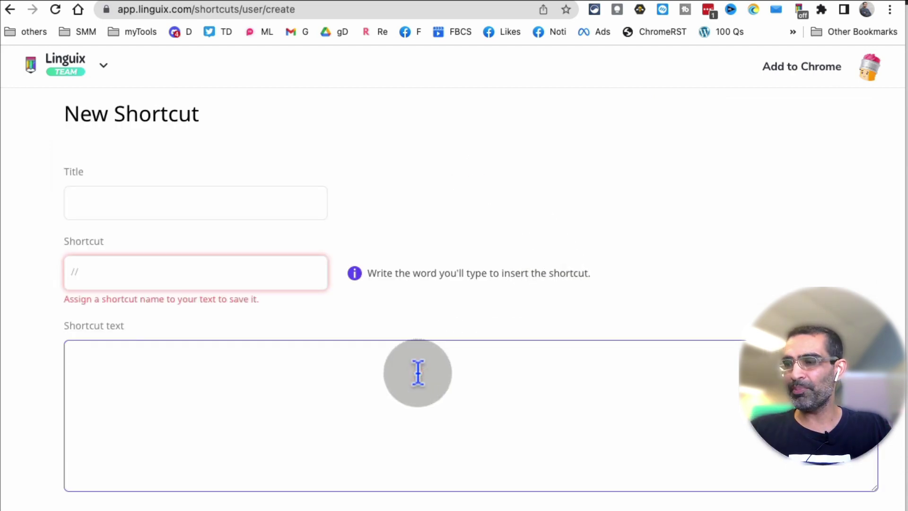
key(super+v)
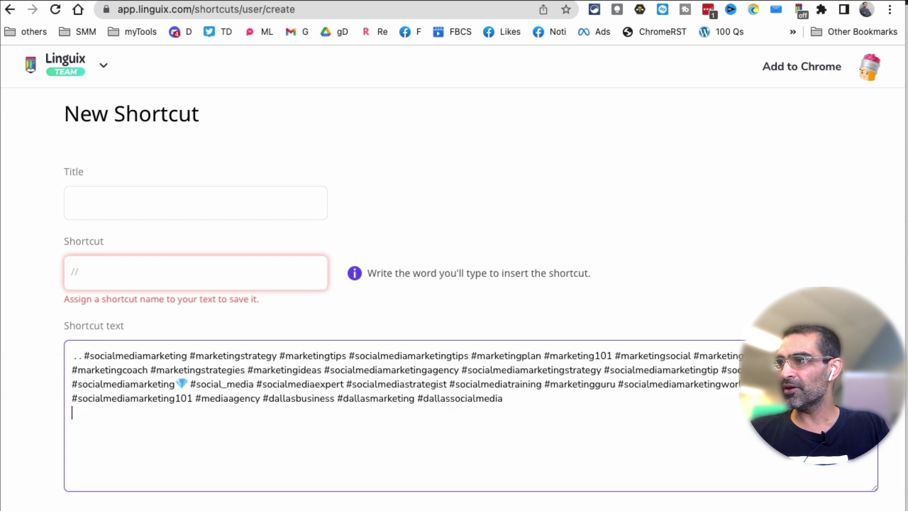
drag(427, 415, 71, 349)
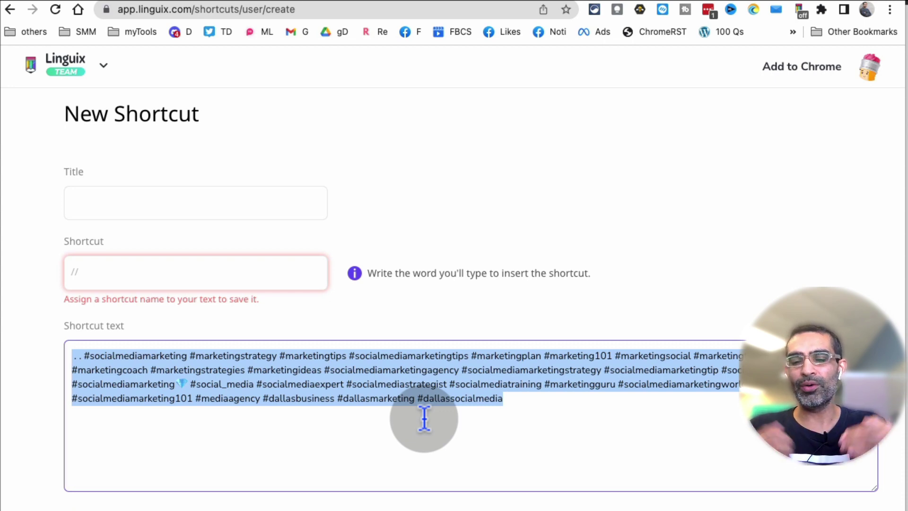
click(117, 279)
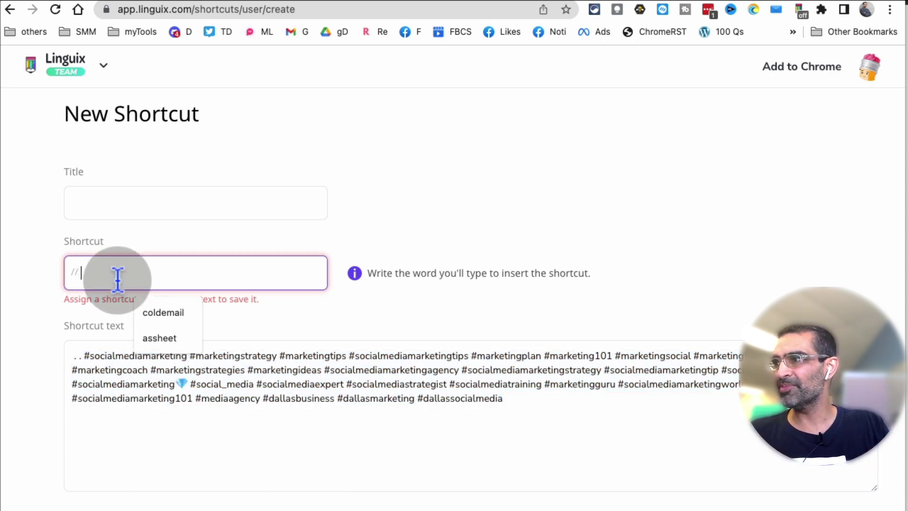
drag(83, 356, 69, 353)
key(BackSpace)
Name the shortcut 'testtags', title it 'test hashtags', and save it.
click(133, 270)
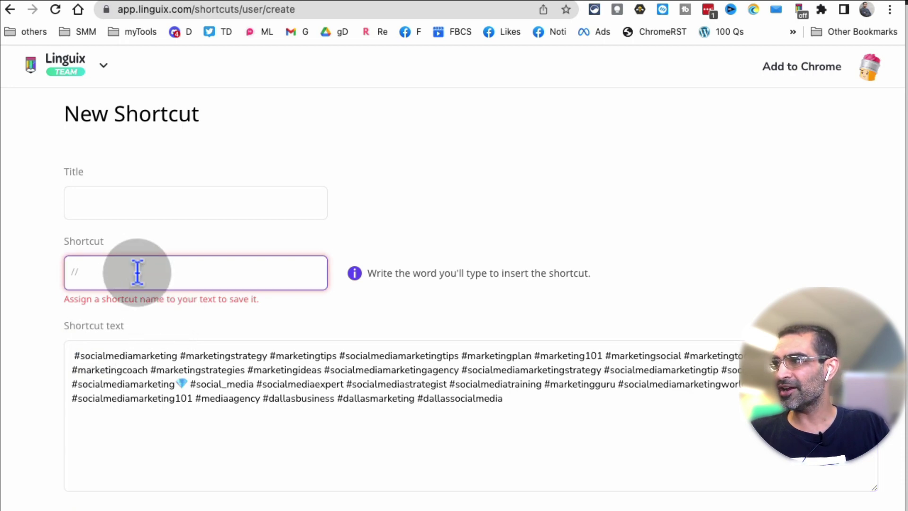
text(testtags)
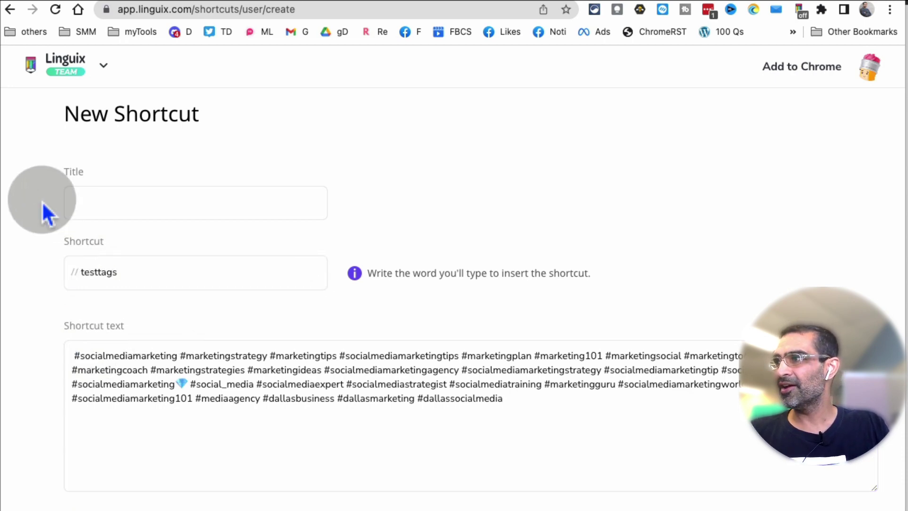
click(135, 200)
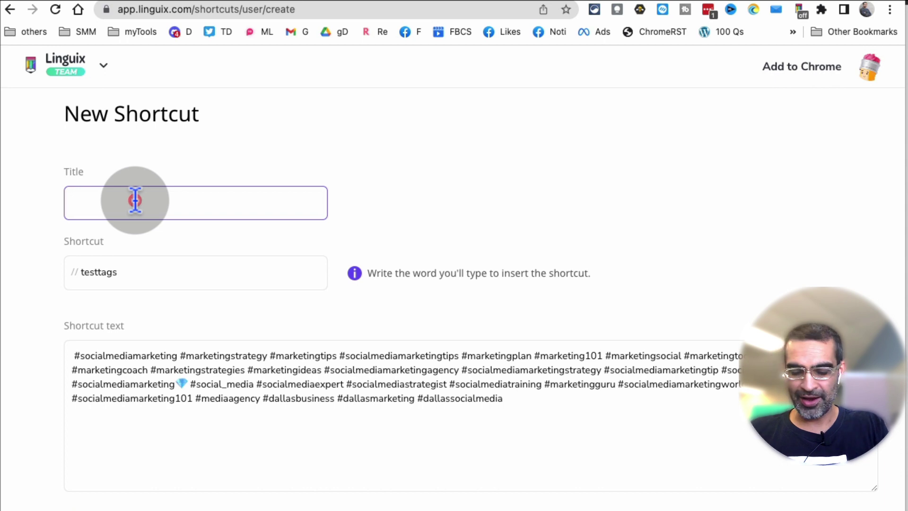
text(test hashtags)
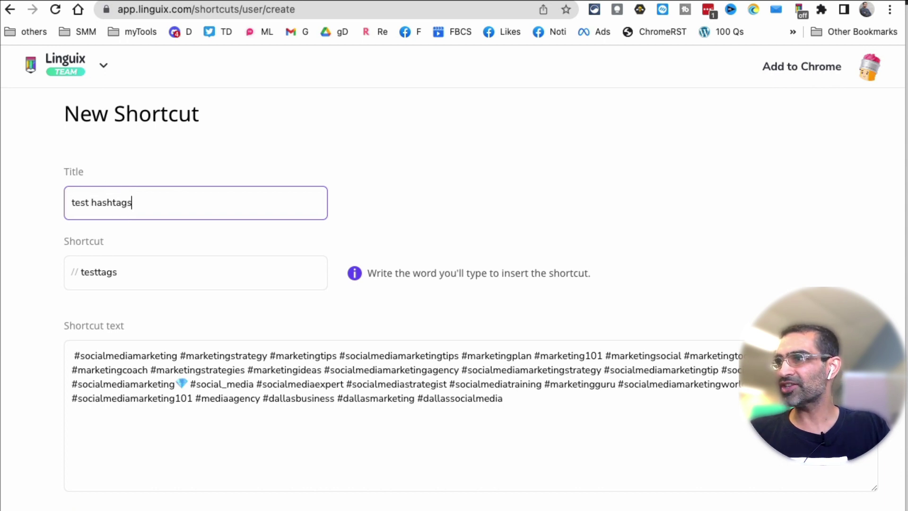
click(608, 179)
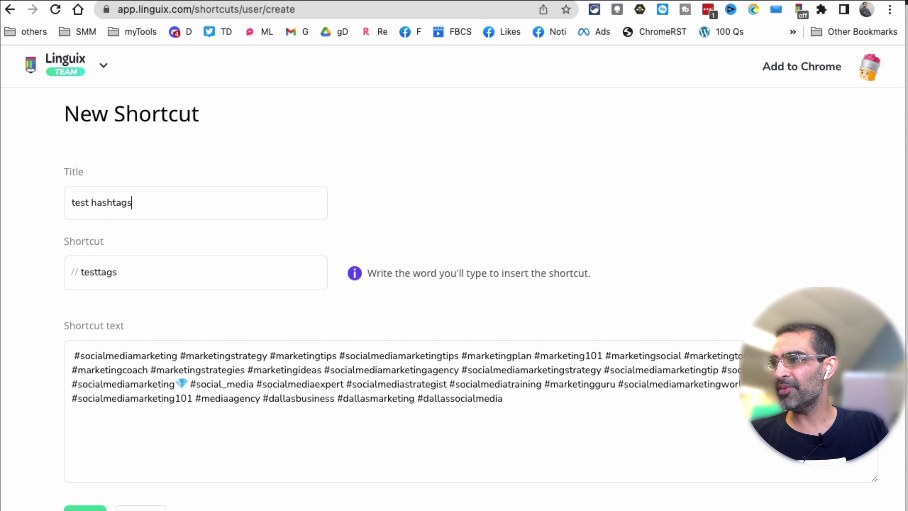
click(463, 396)
scroll(462, 404, down, 1)
click(86, 475)
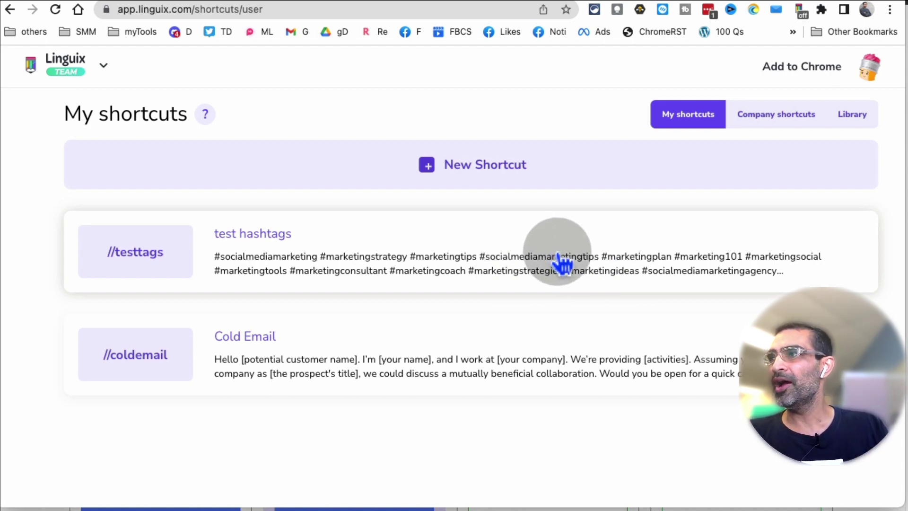
Start a new personal shortcut, then cancel the empty draft.
click(480, 169)
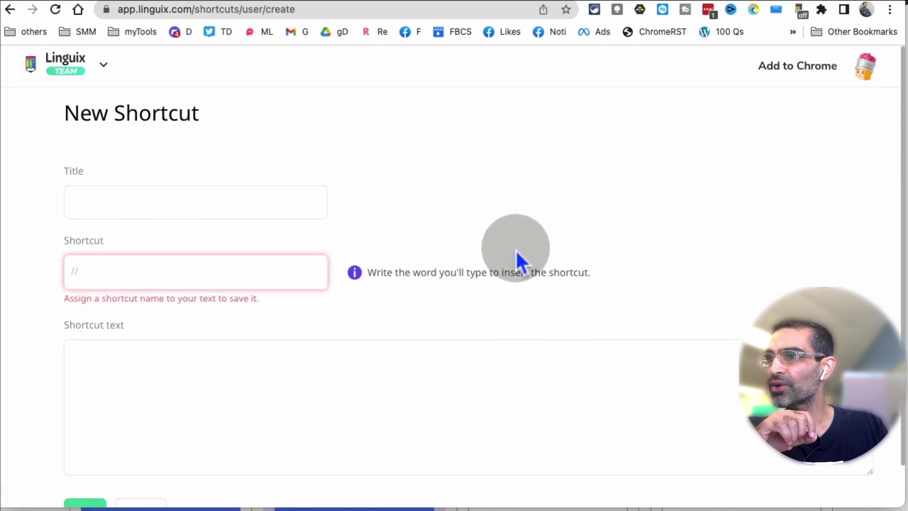
scroll(517, 260, down, 1)
scroll(517, 257, up, 1)
scroll(515, 245, down, 1)
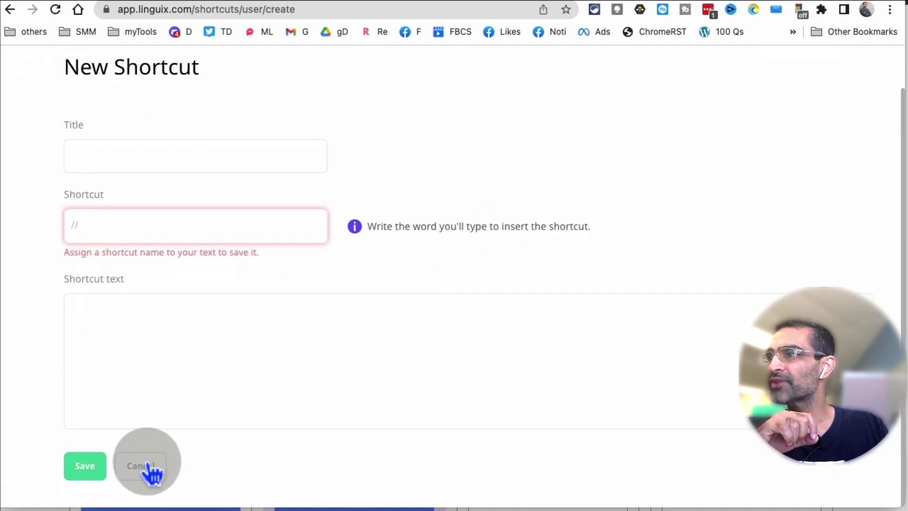
click(150, 467)
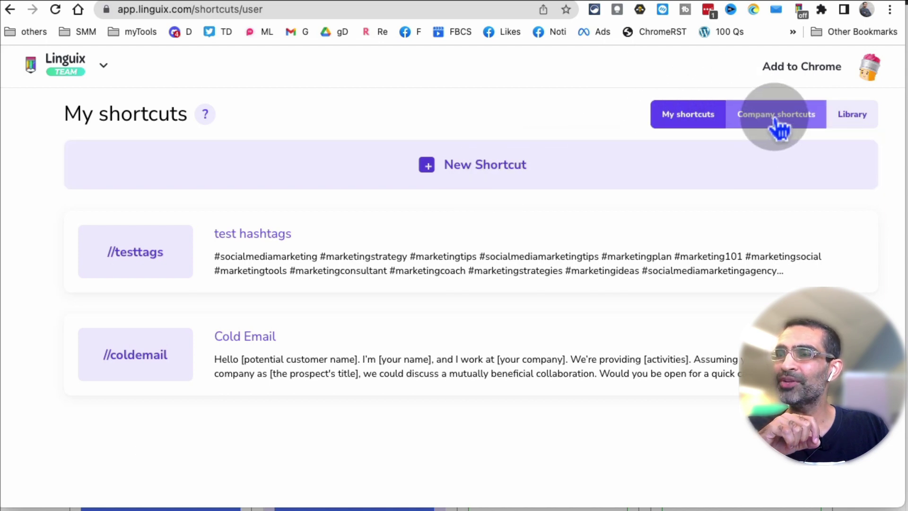
Browse the shortcuts library and preview the full Cold Email template.
click(851, 115)
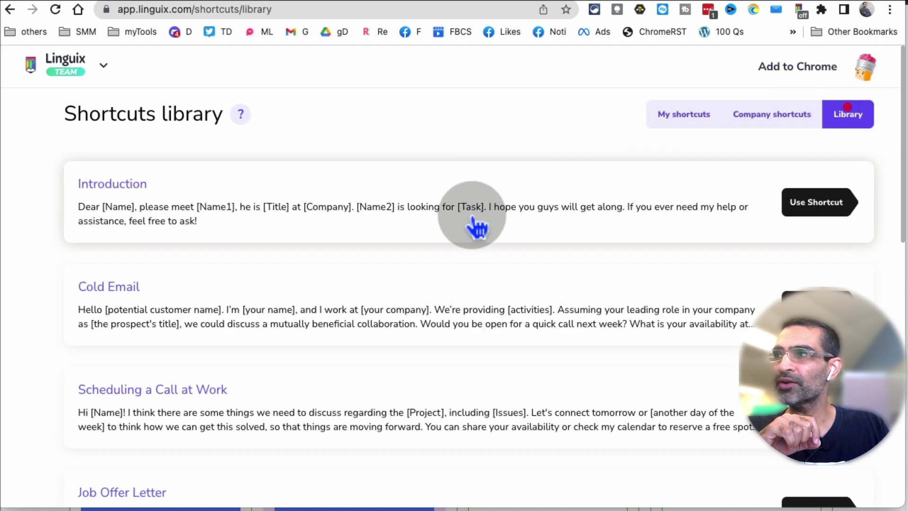
scroll(480, 240, down, 5)
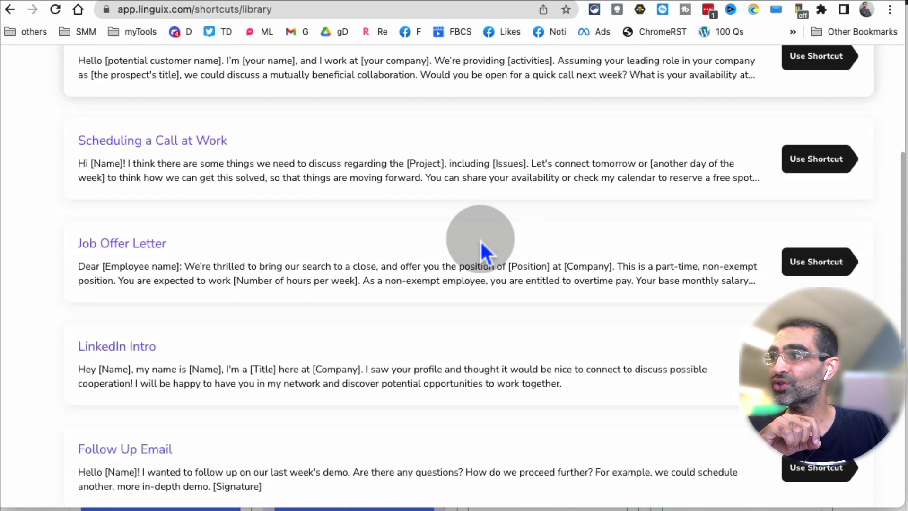
scroll(481, 240, down, 7)
scroll(480, 240, up, 5)
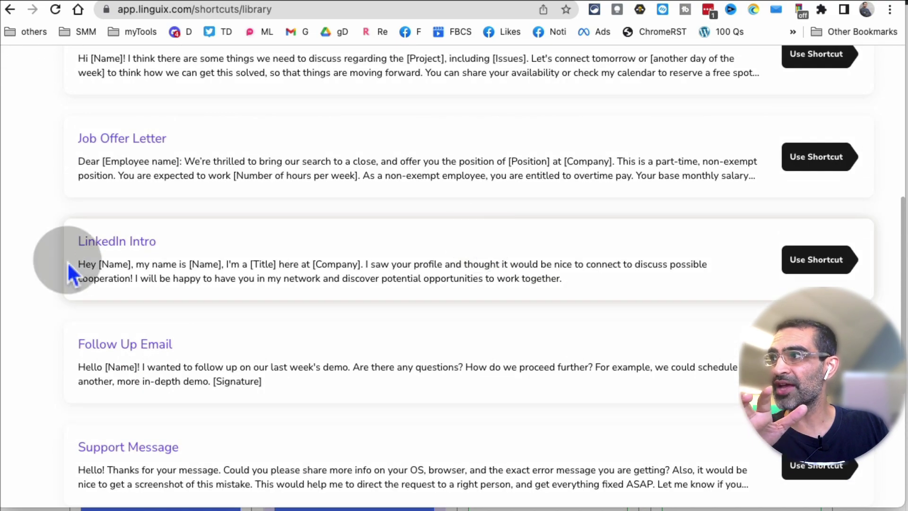
scroll(67, 261, up, 5)
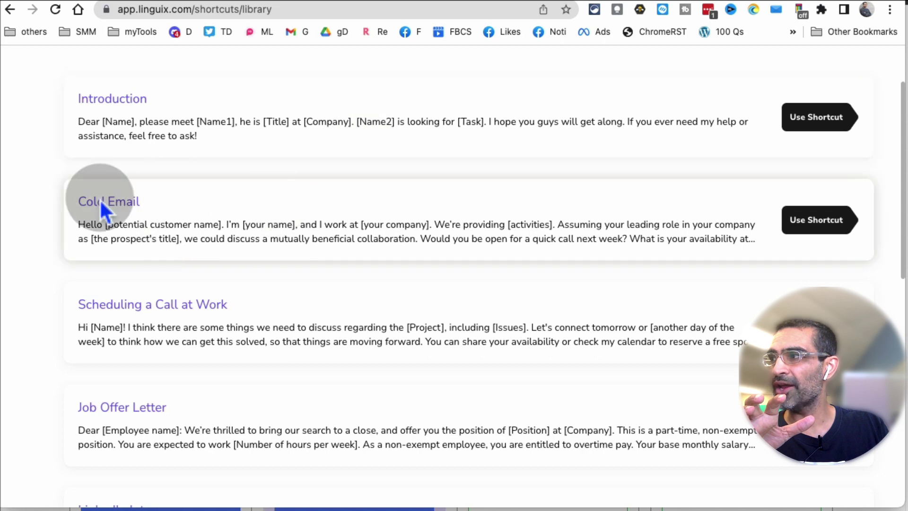
click(801, 222)
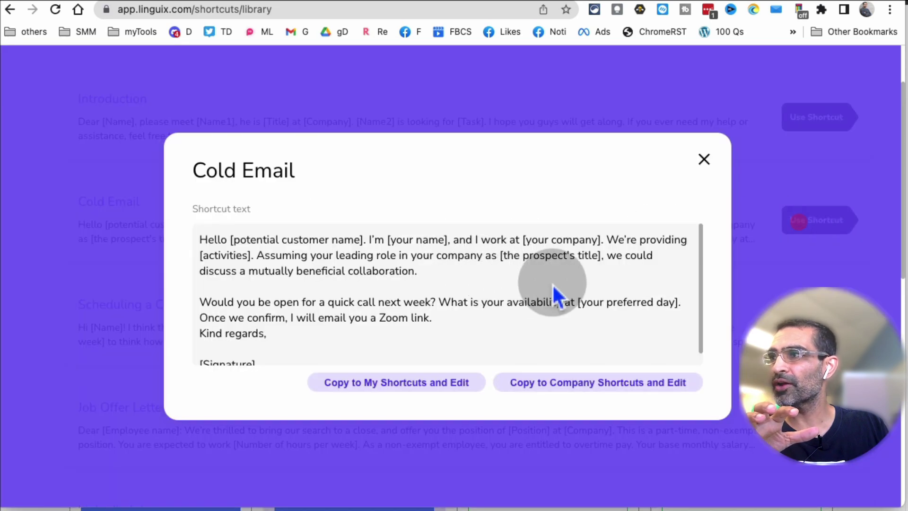
scroll(551, 284, down, 1)
scroll(314, 345, up, 1)
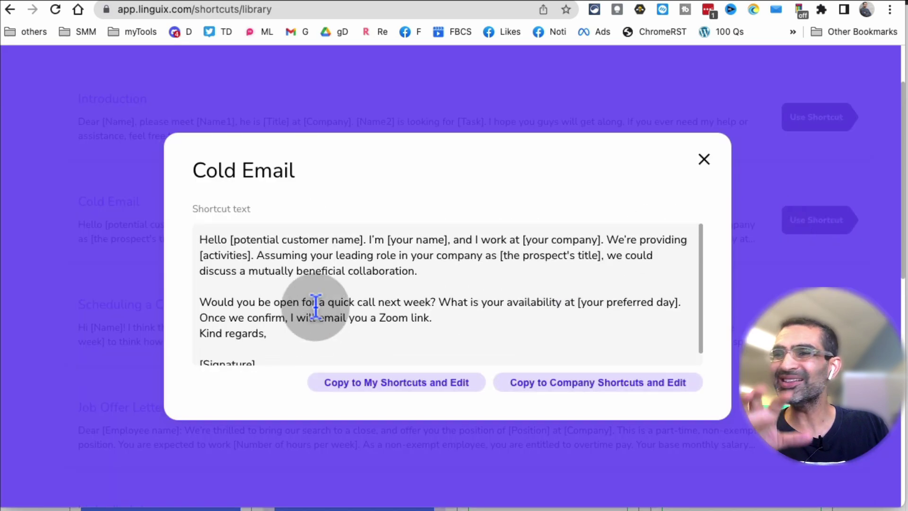
click(704, 161)
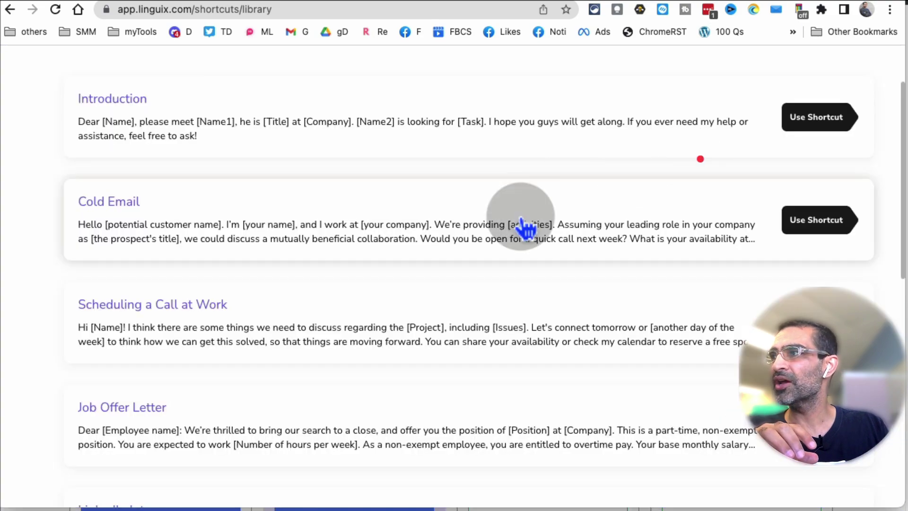
Preview the full LinkedIn Intro template text.
scroll(523, 228, down, 1)
scroll(525, 229, down, 3)
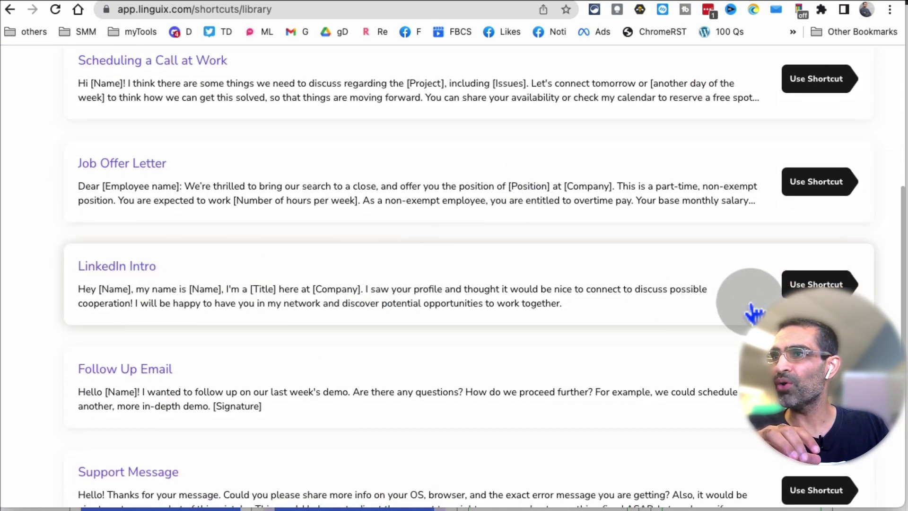
click(795, 285)
scroll(578, 300, down, 1)
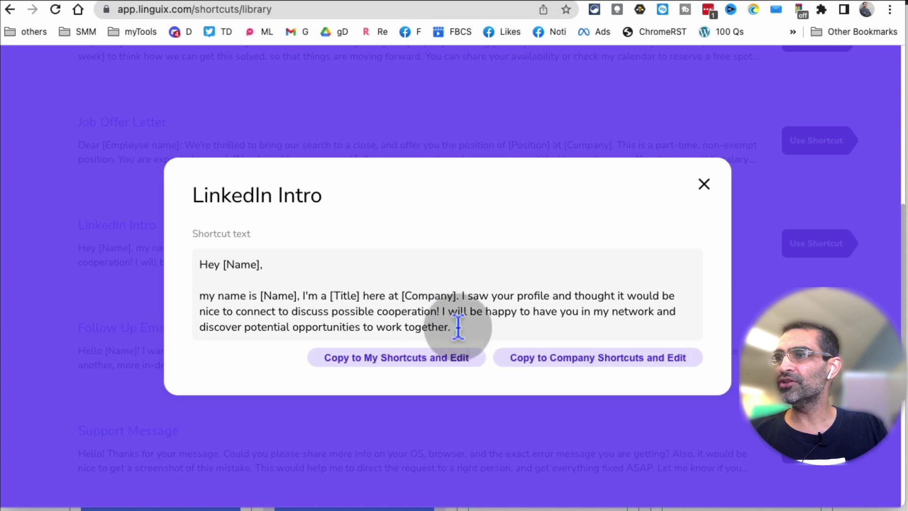
Copy LinkedIn Intro to My Shortcuts with trigger 'liintro', save it, and open a new tab.
click(383, 367)
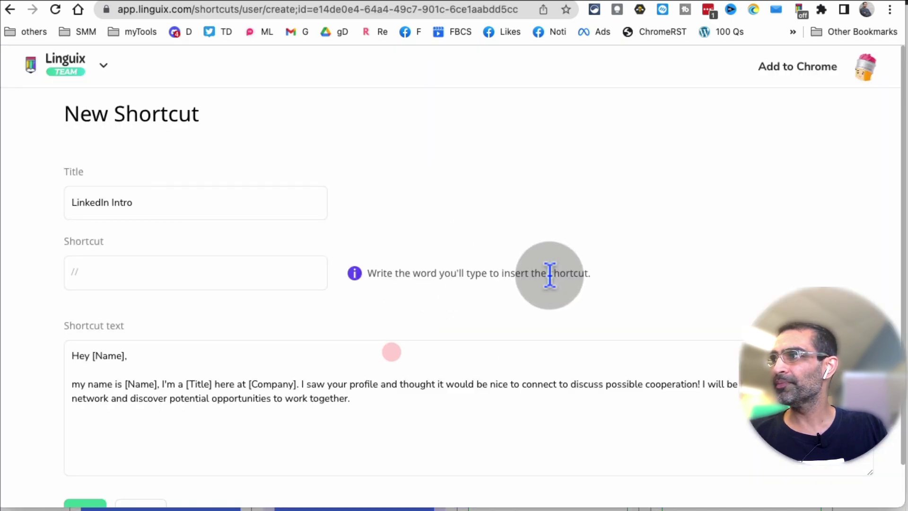
click(168, 197)
click(145, 264)
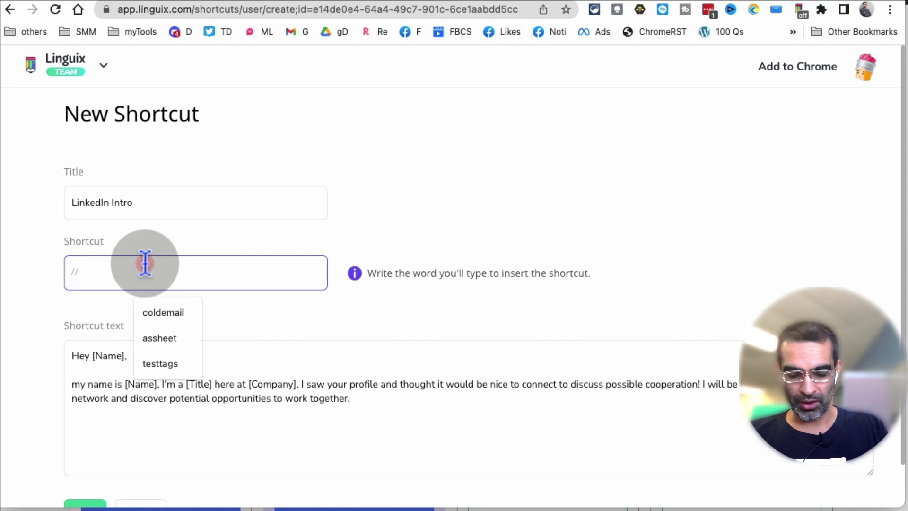
text(liintro)
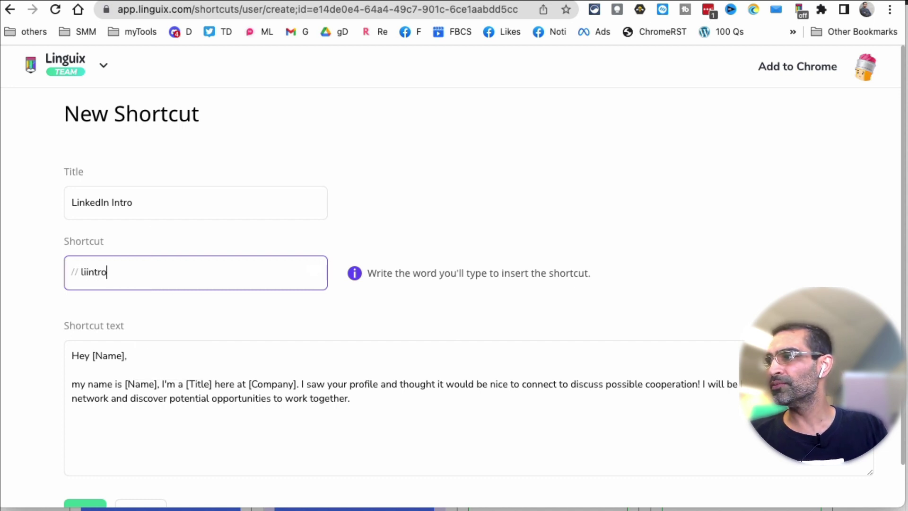
click(328, 445)
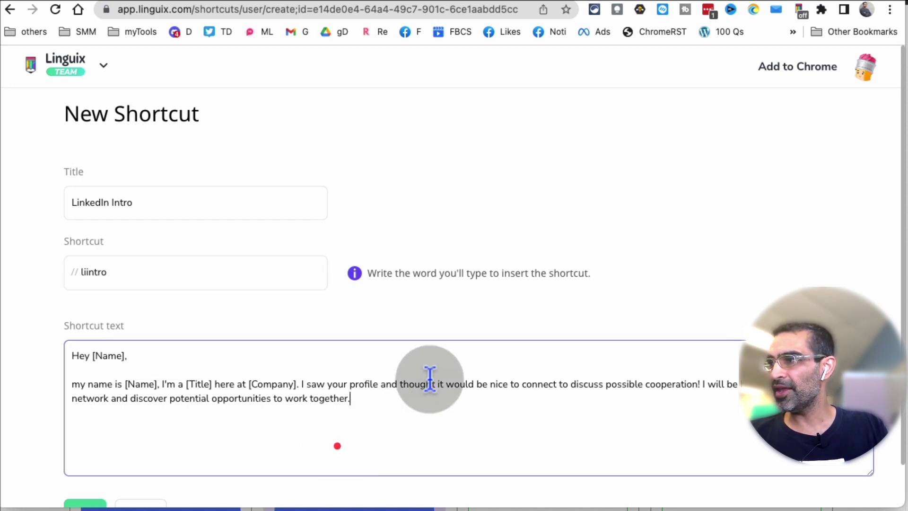
scroll(427, 379, down, 1)
drag(398, 361, 52, 308)
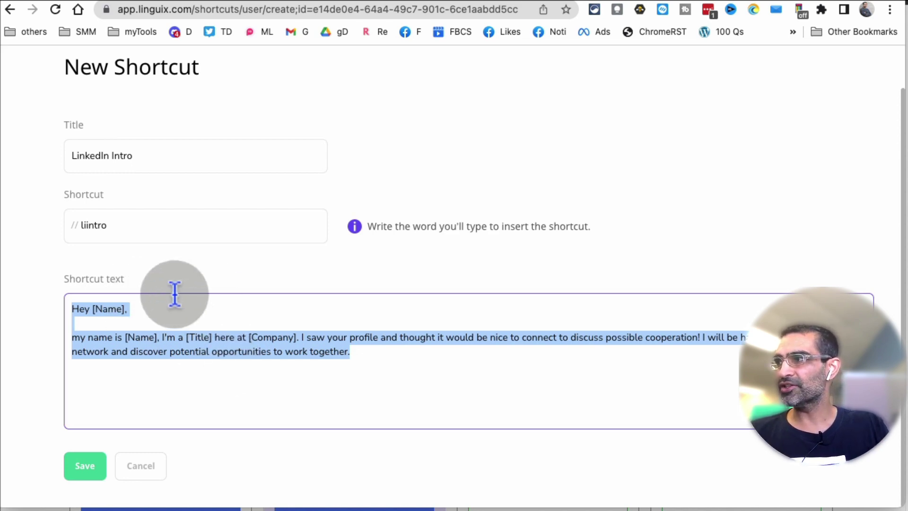
click(85, 467)
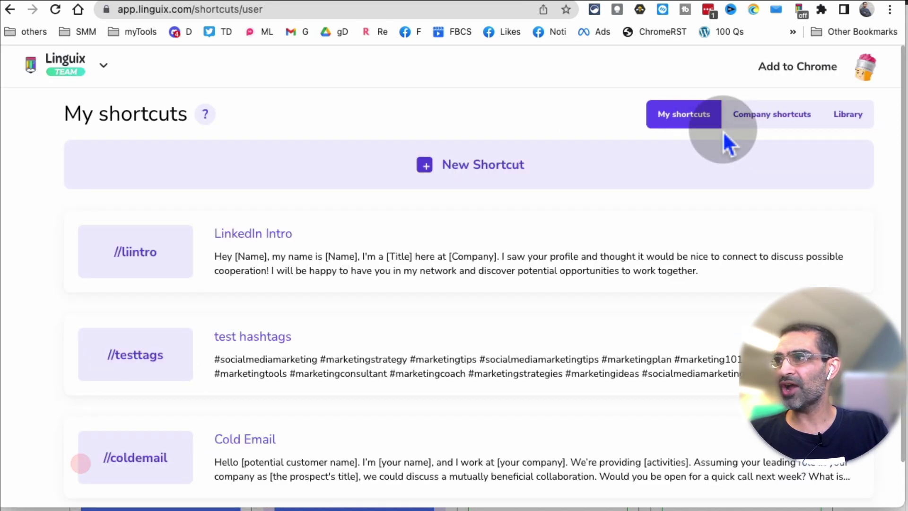
key(super+t)
Go to LinkedIn and start a new message from Messaging.
text(linkedin.com/in/alimirza2k/)
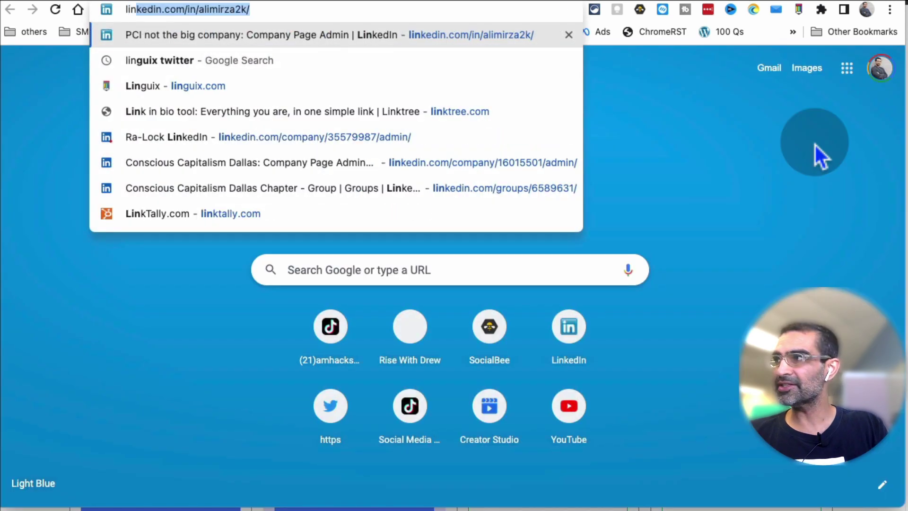
key(Return)
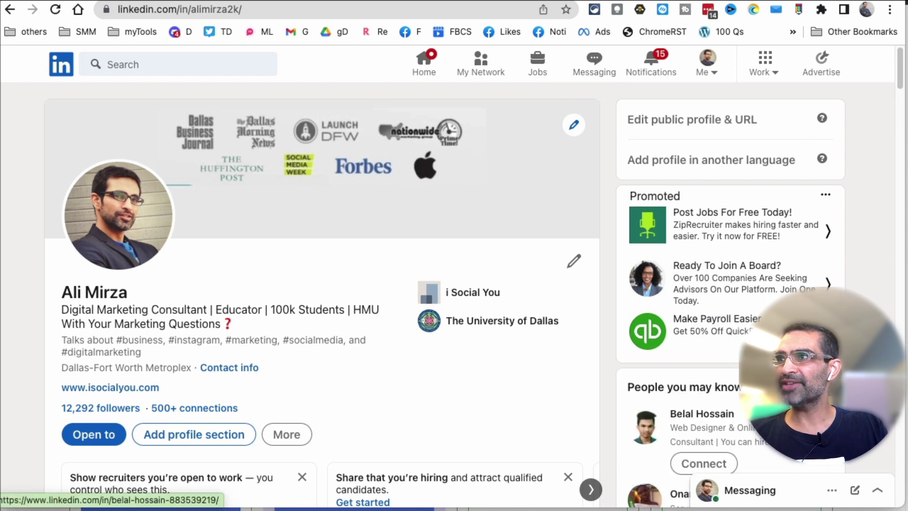
click(598, 70)
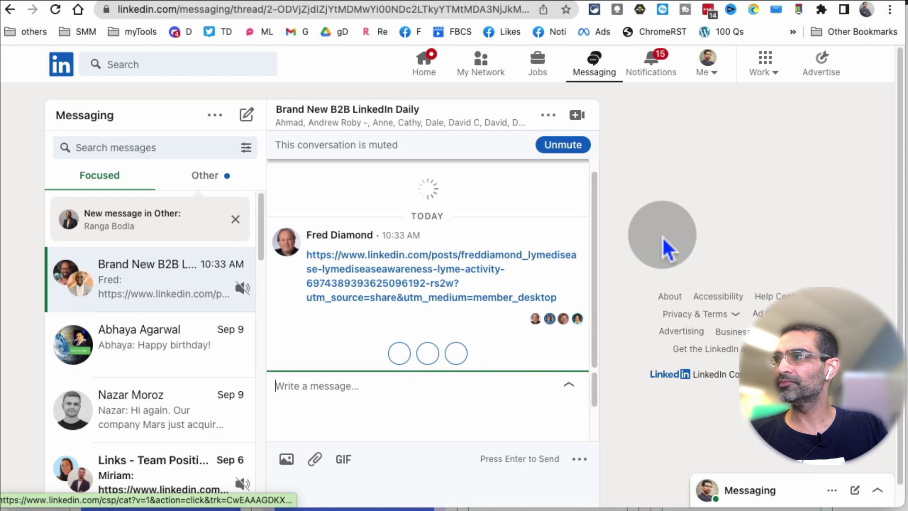
click(245, 116)
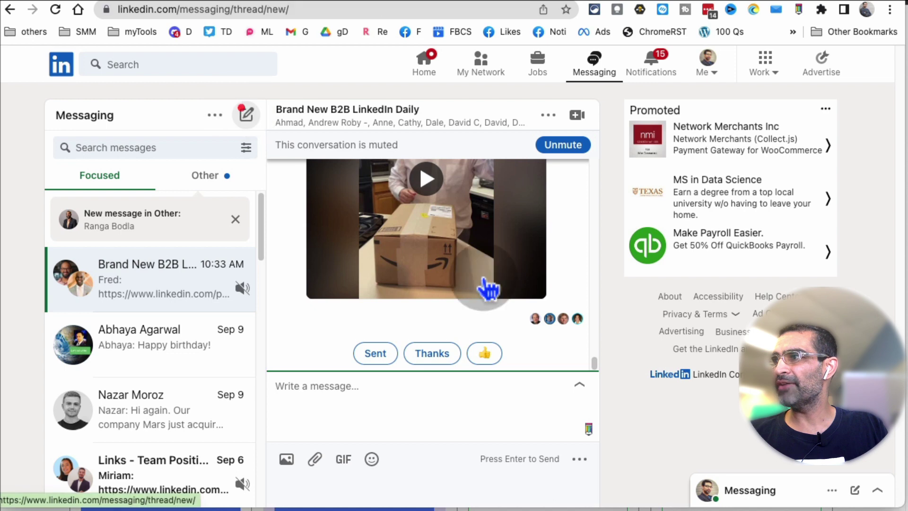
Fill the message body with the intro template via the //liintro shortcut and select it.
click(371, 379)
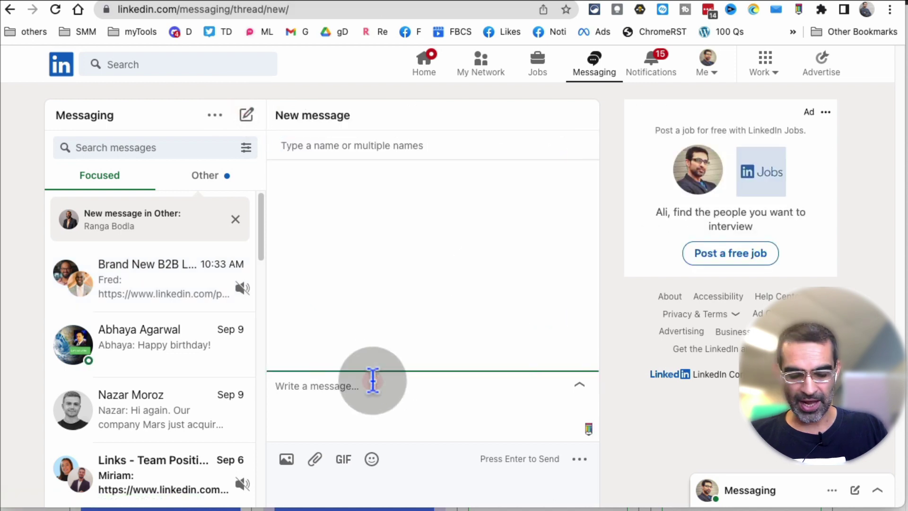
text(/in)
key(Return)
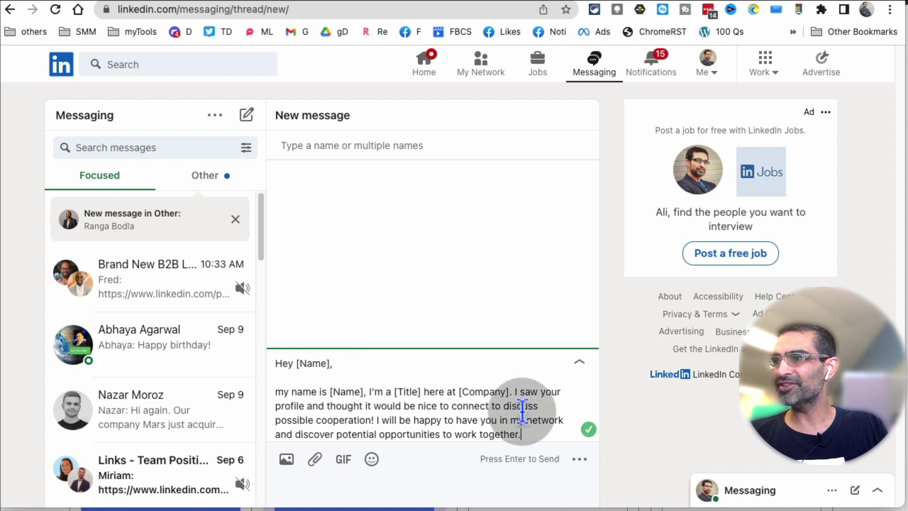
drag(540, 430, 263, 348)
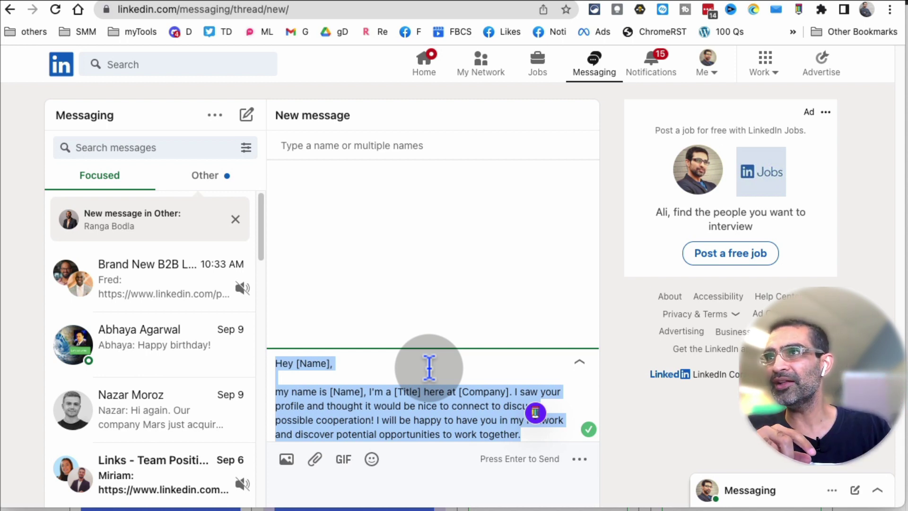
click(798, 10)
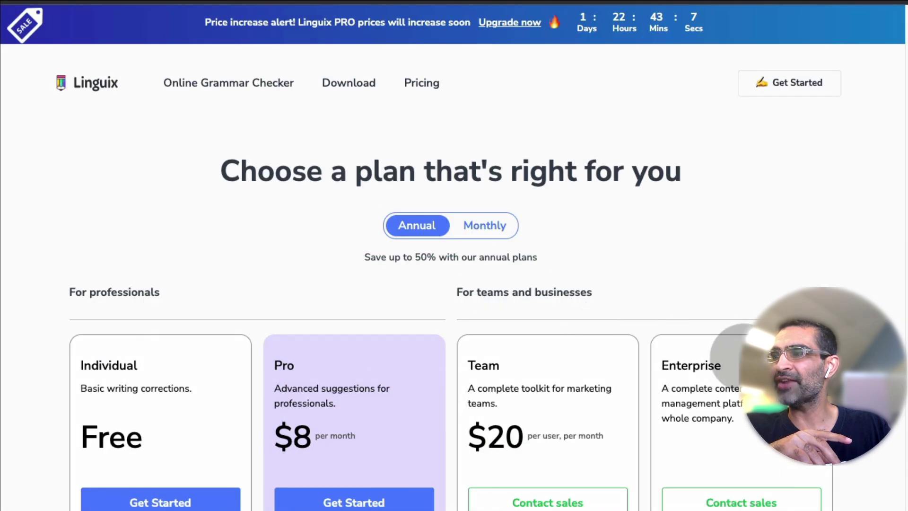
Return from the Linguix pricing plans to the home page via the Linguix logo.
click(97, 89)
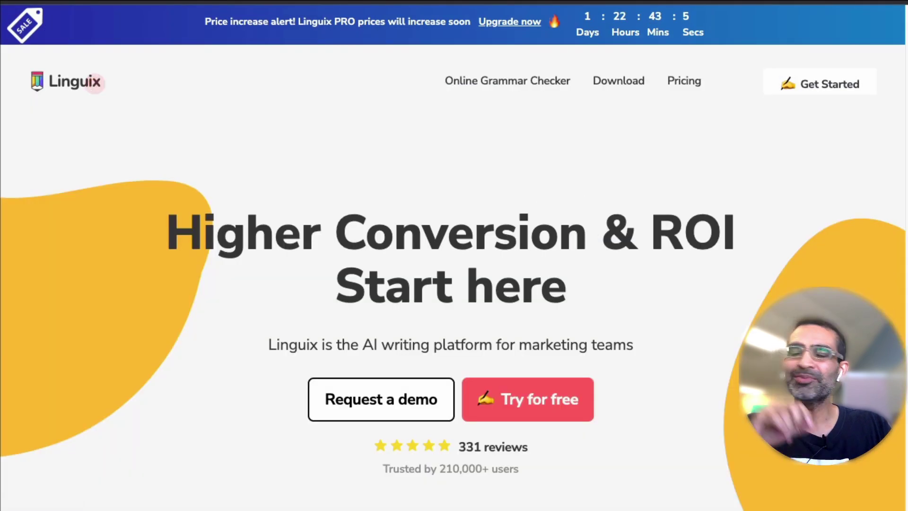